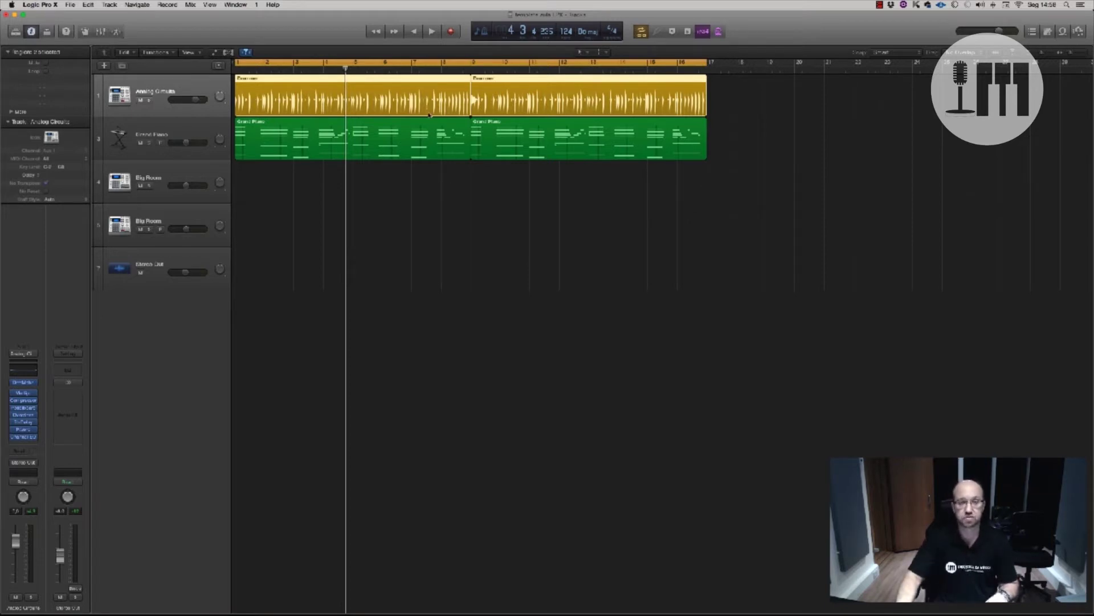
Play the project from the beginning to hear the Analog Circuits drums with the Grand Piano, stopping just past bar 9
key(Return)
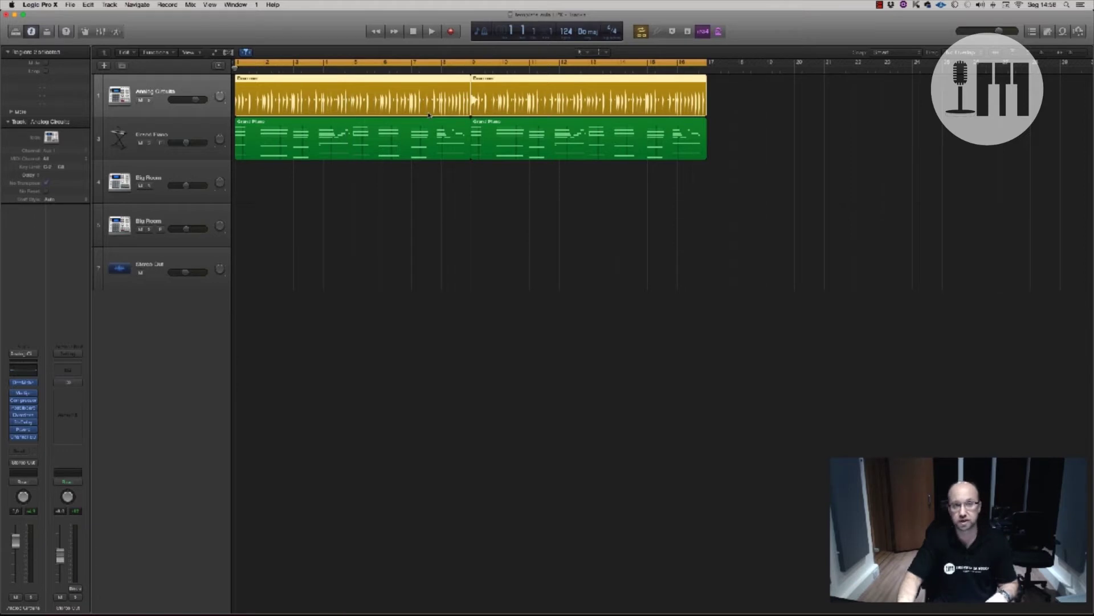
key(space)
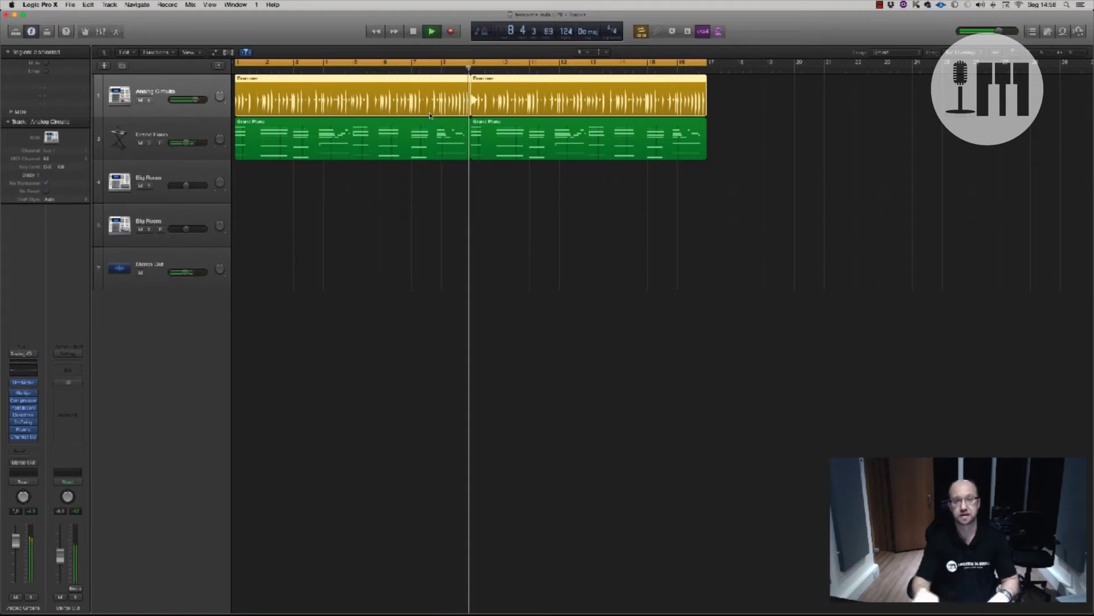
key(space)
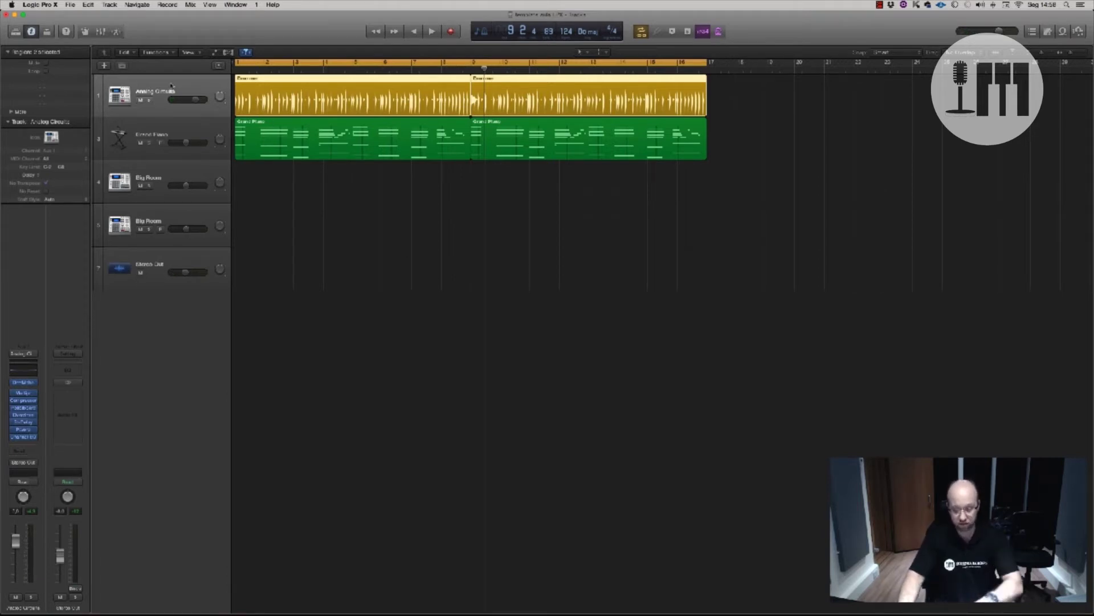
Delete the Analog Circuits drummer track together with its two regions
key(Delete)
key(Delete)
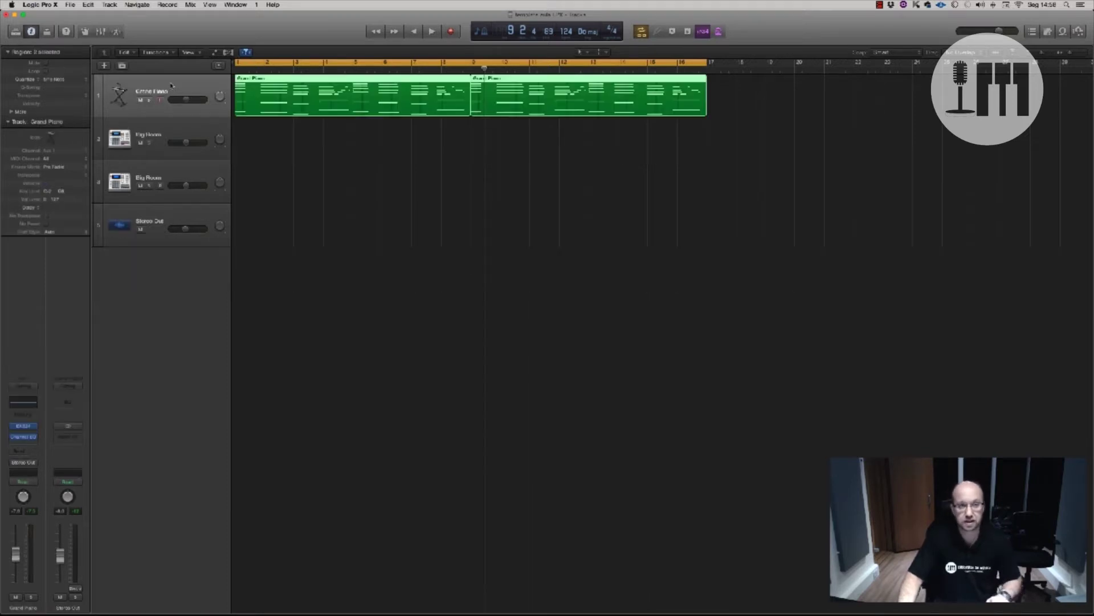
Add a new Drummer track, move it above the Grand Piano track, and select both of its regions
click(110, 5)
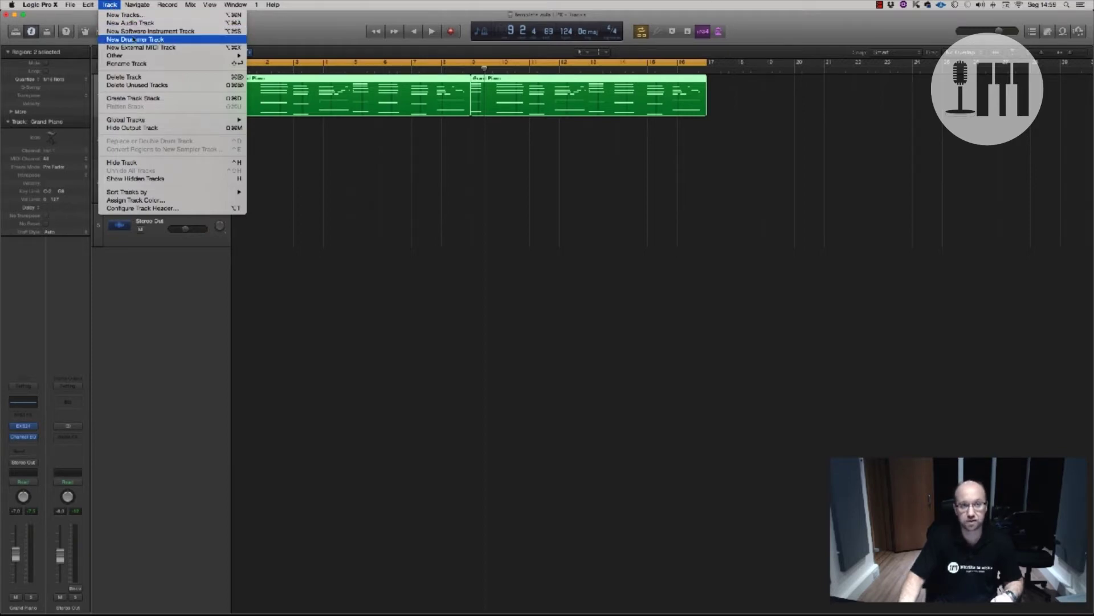
click(136, 41)
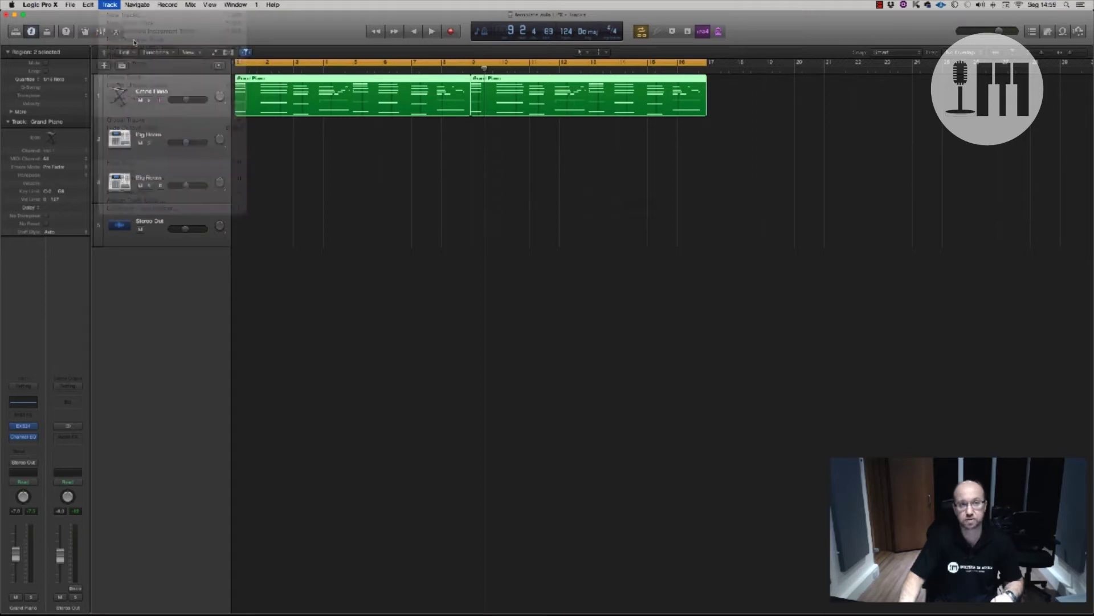
drag(191, 132, 193, 94)
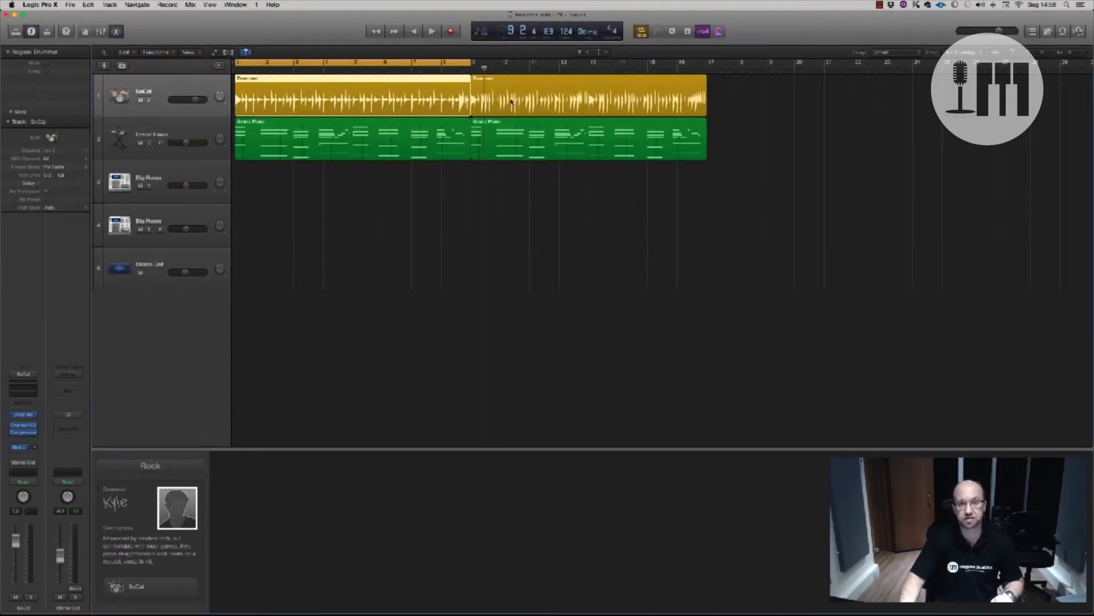
drag(750, 98, 362, 104)
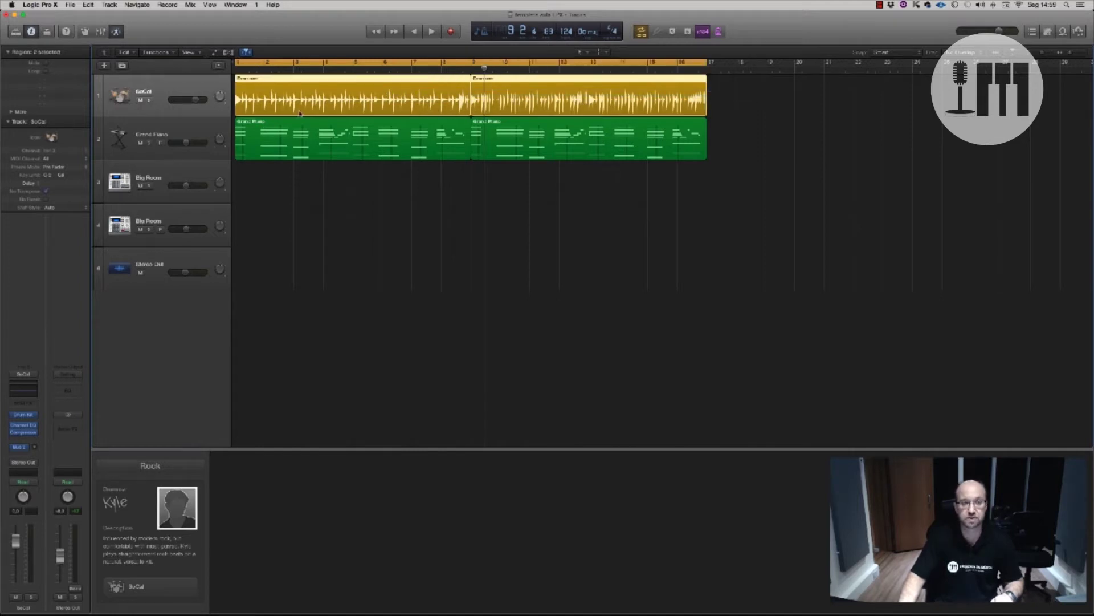
Show the global tracks and add Intro, Verse, Chorus and Bridge sections to the Arrangement track
click(219, 66)
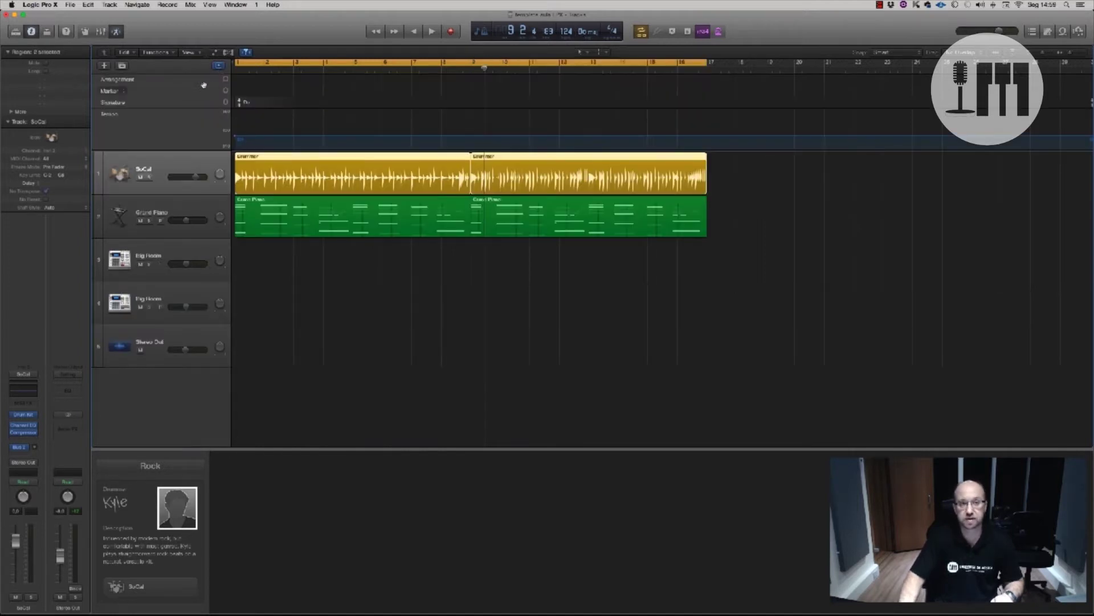
click(226, 80)
click(225, 80)
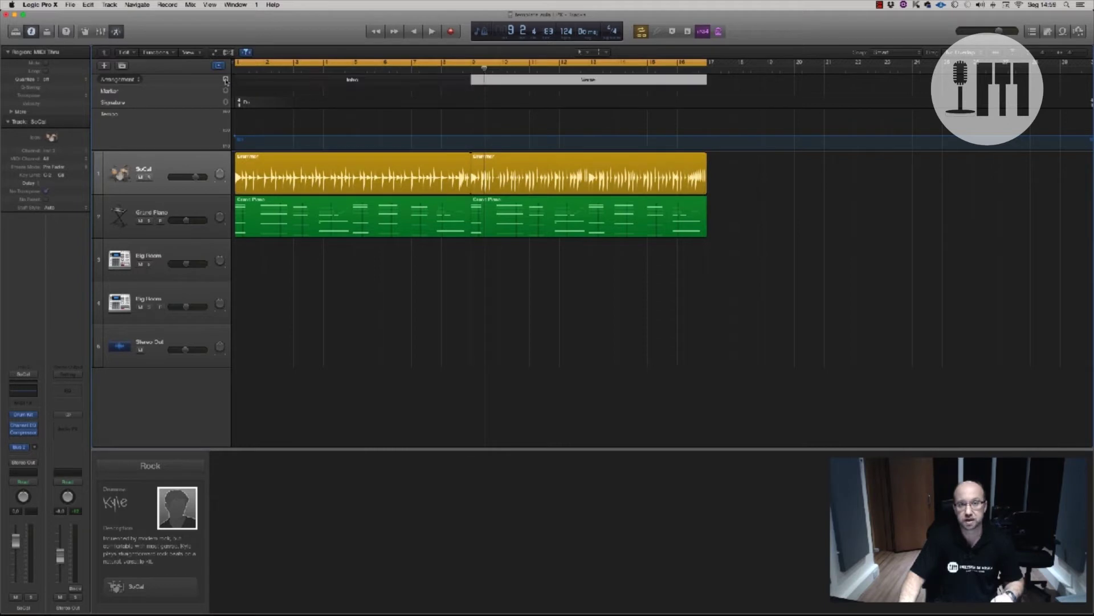
click(225, 80)
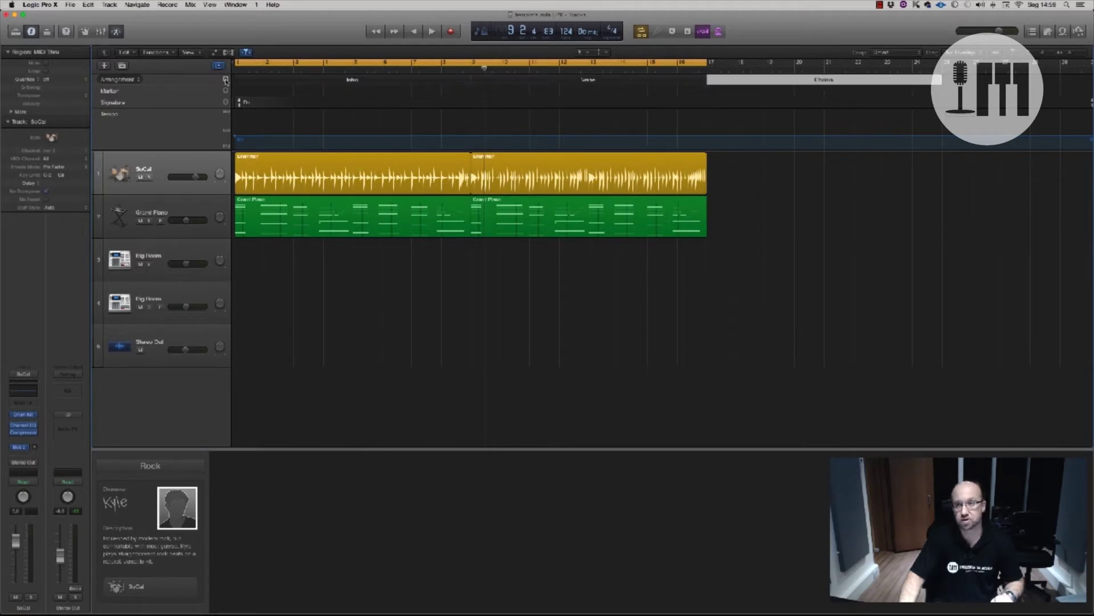
click(225, 80)
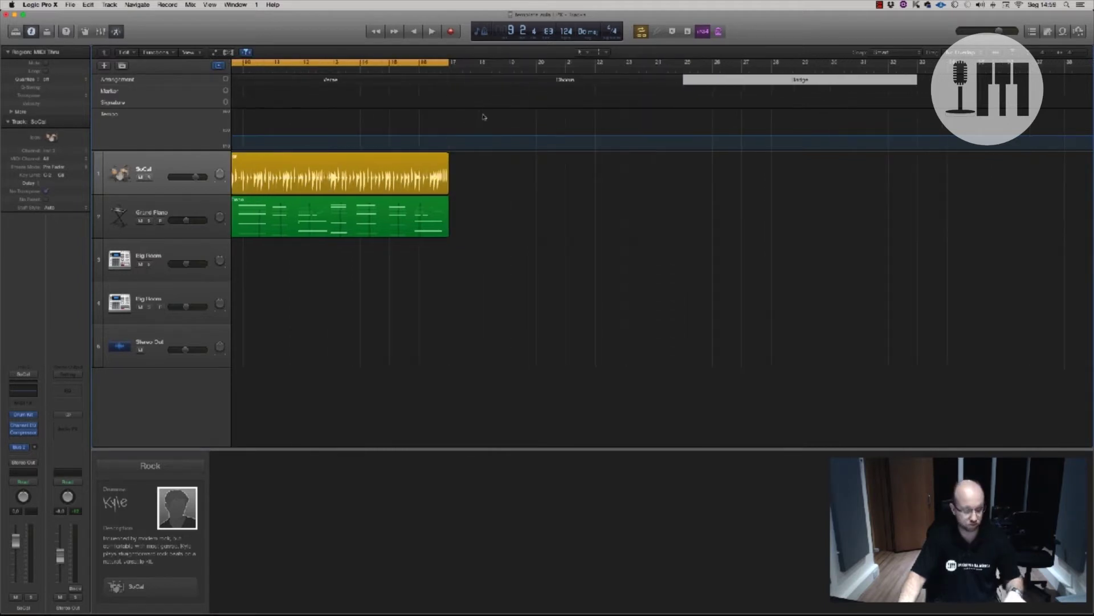
key(super+Left)
key(super+Left)
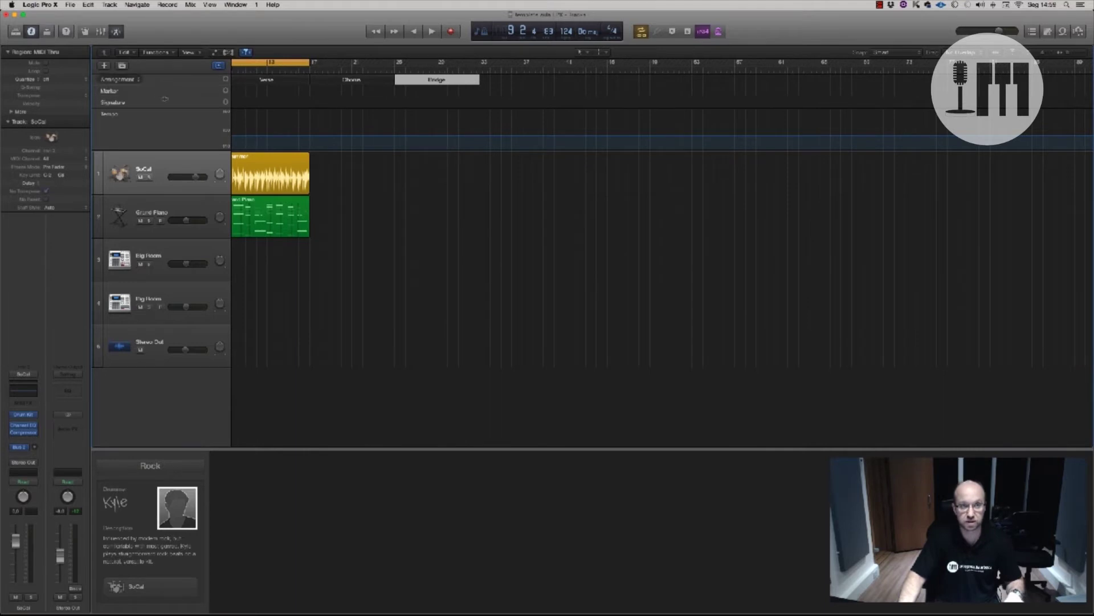
Make the Arrangement track taller and hide the Tempo, Signature and Marker global tracks
drag(166, 84, 166, 107)
right_click(160, 112)
click(186, 151)
right_click(161, 128)
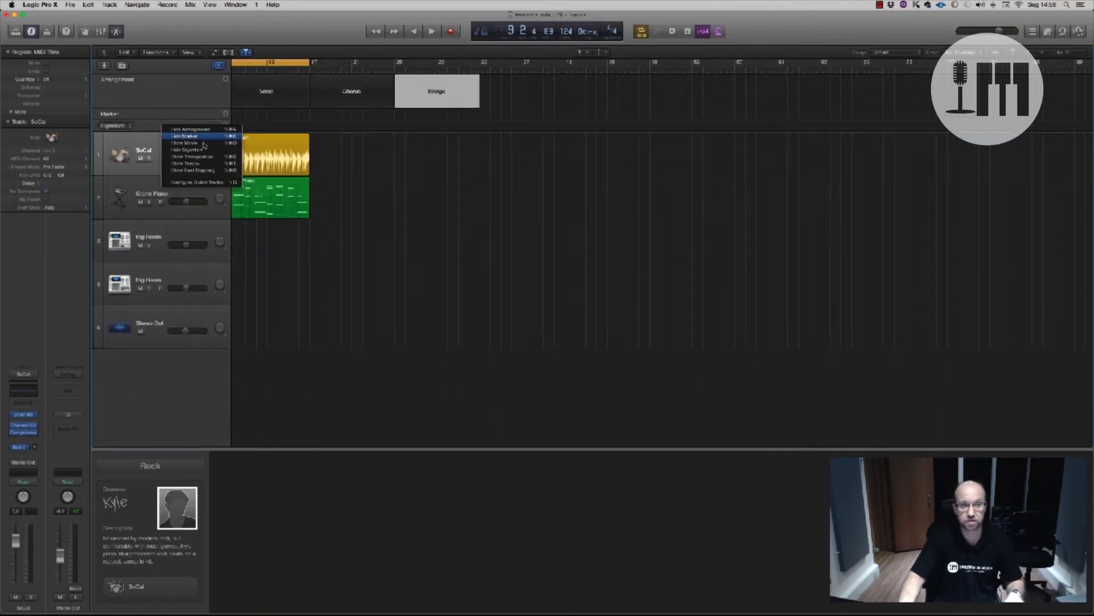
click(167, 126)
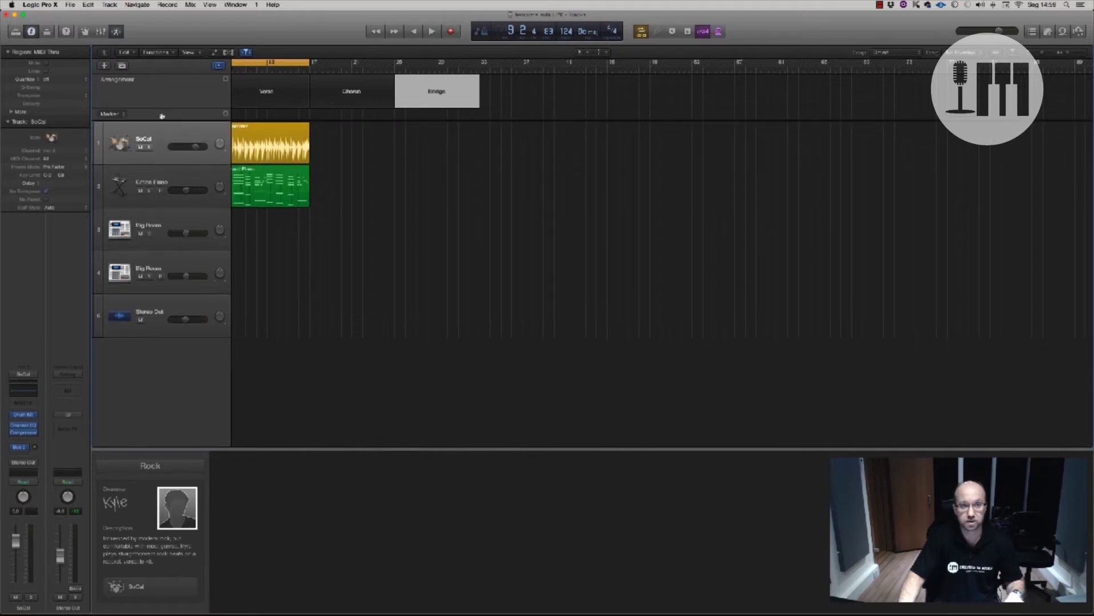
right_click(164, 114)
click(197, 126)
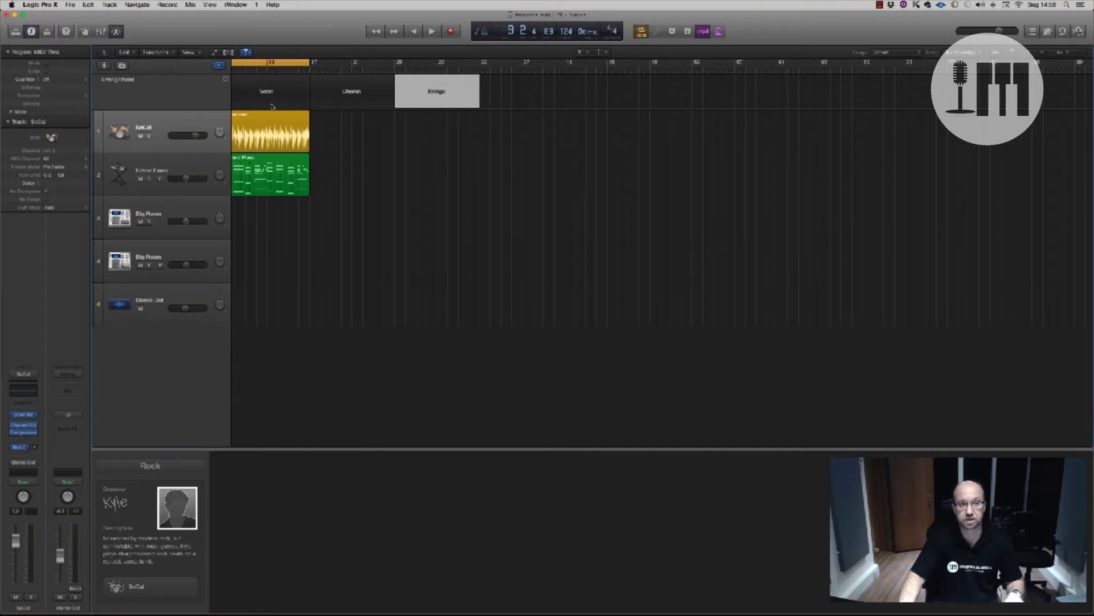
Add an Outro section after the Bridge in the Arrangement track
scroll(272, 106, left, 5)
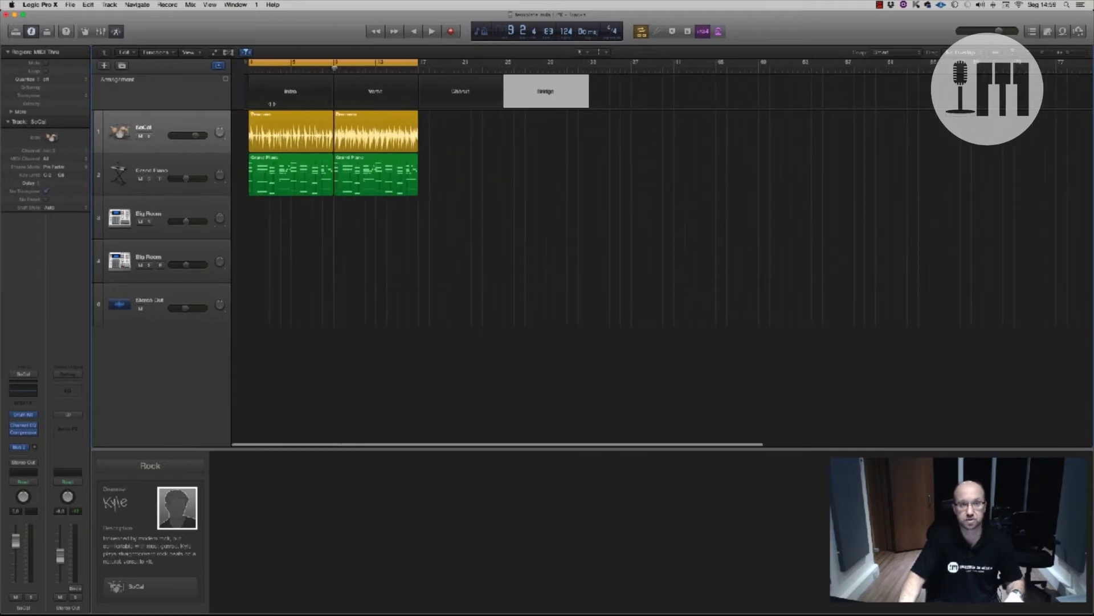
click(225, 79)
Delete both Drummer regions and the emptied SoCal drummer track
click(403, 144)
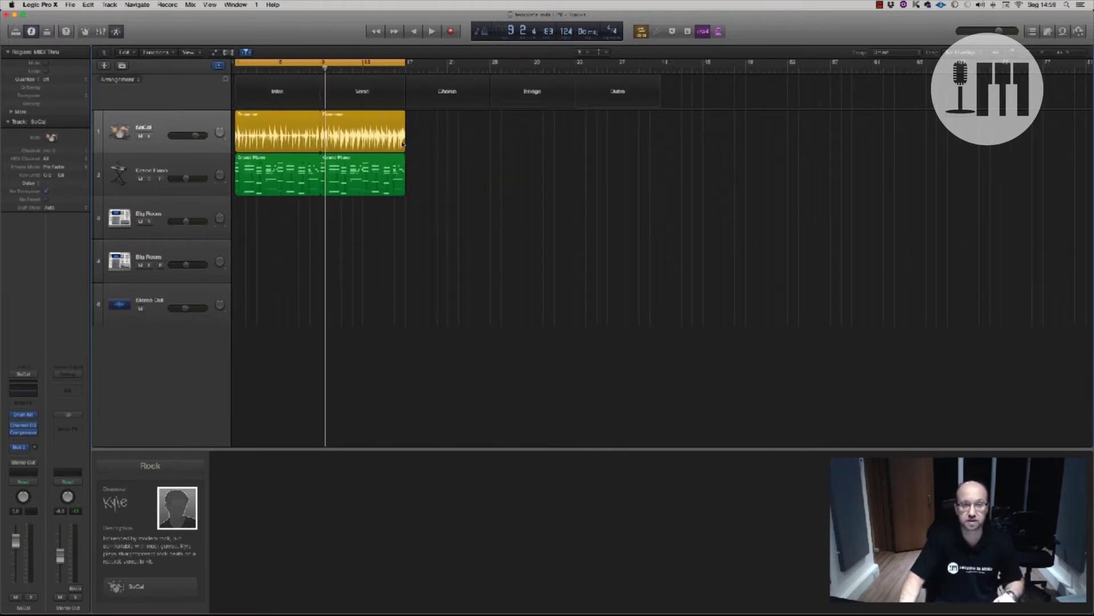
click(403, 143)
key(u)
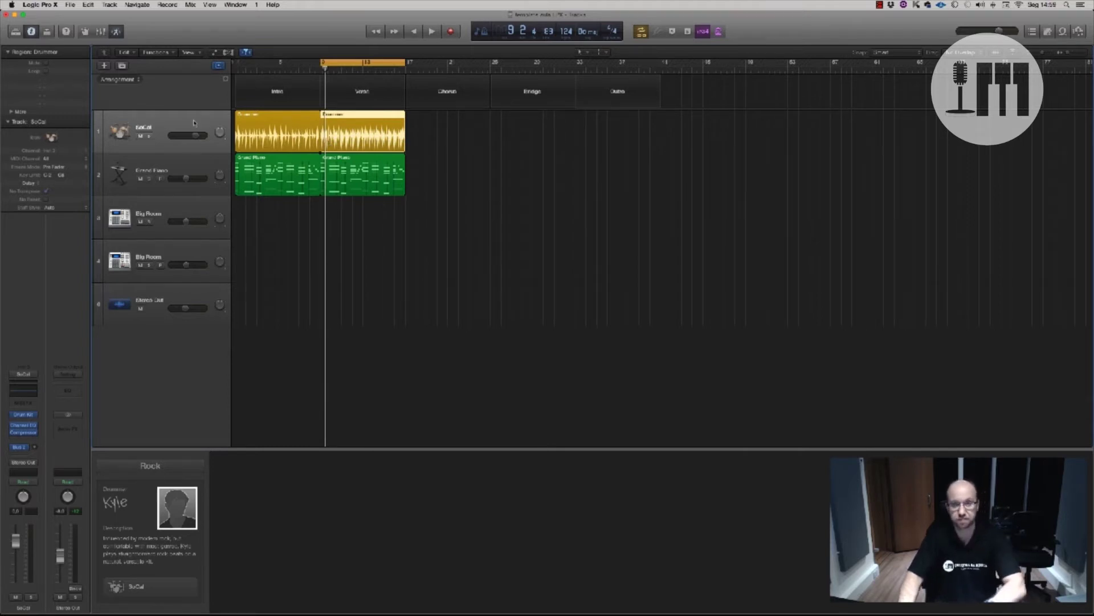
key(BackSpace)
key(BackSpace)
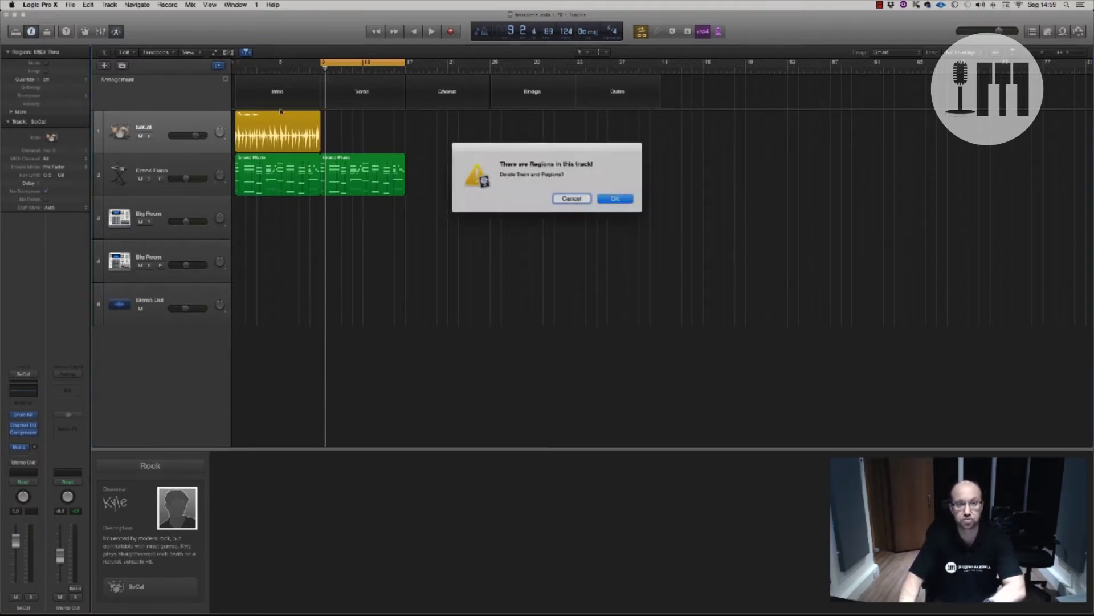
key(Escape)
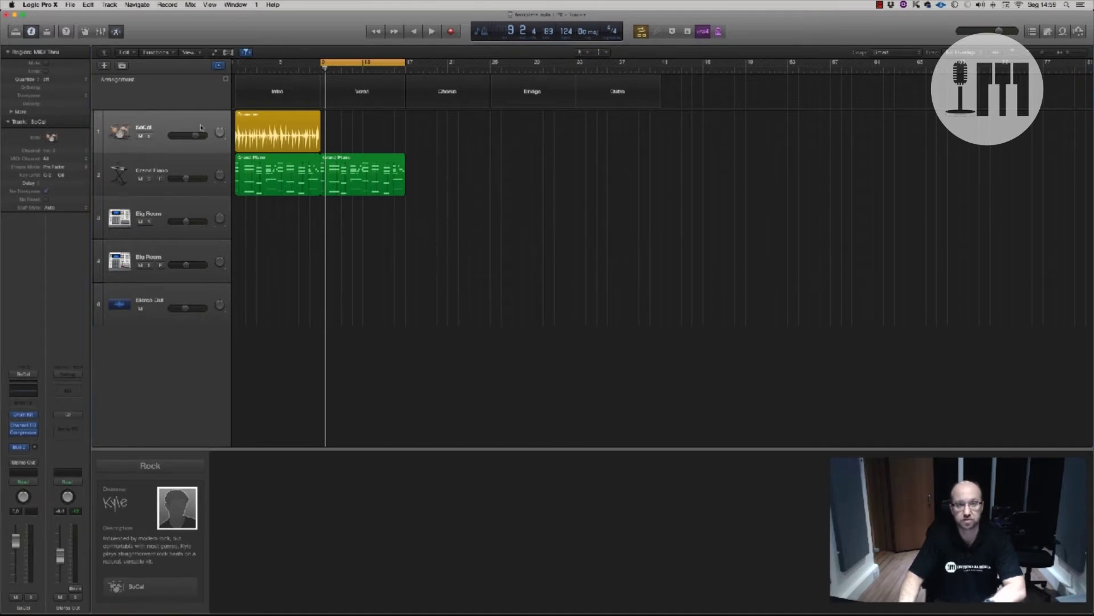
key(BackSpace)
click(568, 198)
click(306, 125)
key(BackSpace)
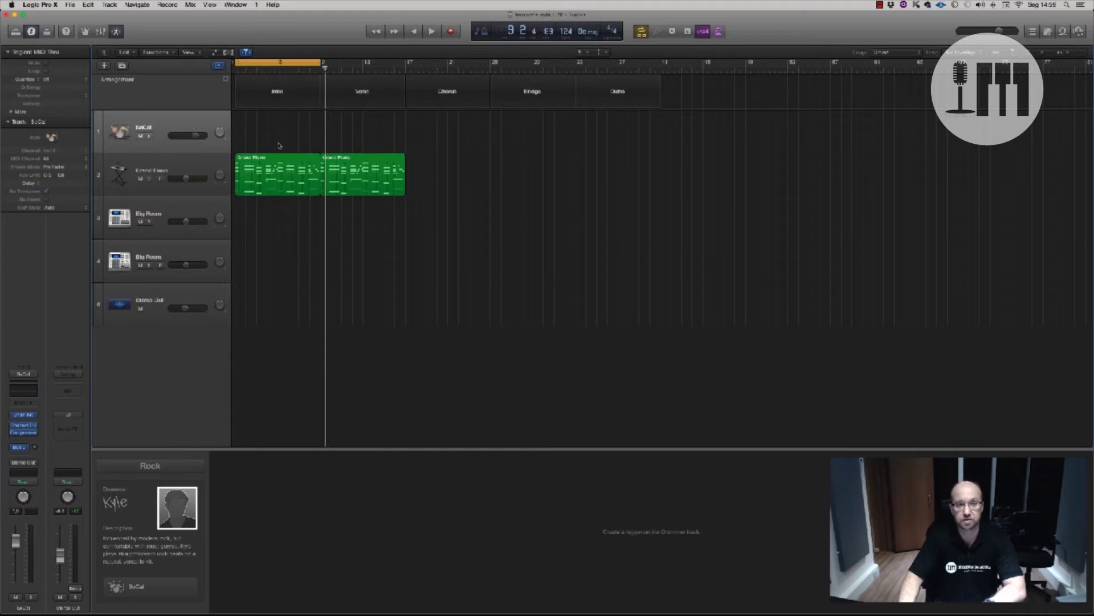
key(BackSpace)
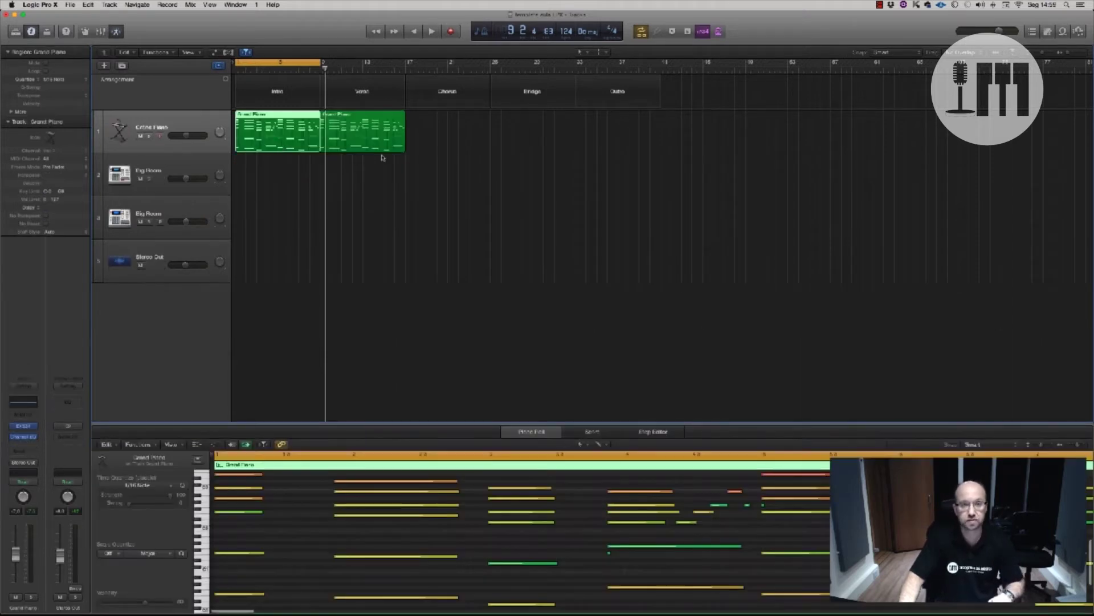
Copy the Grand Piano region into the Chorus, Bridge and Outro sections
drag(438, 134, 461, 138)
click(541, 137)
drag(545, 140, 608, 139)
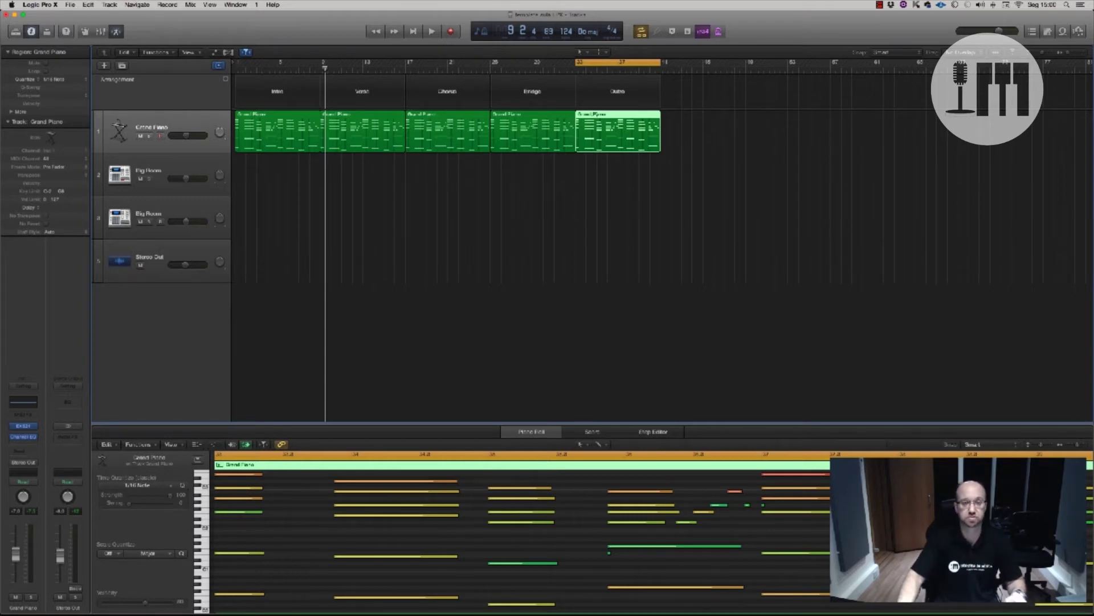
Close the piano roll editor and add a new Drummer track below the Grand Piano track
click(1063, 31)
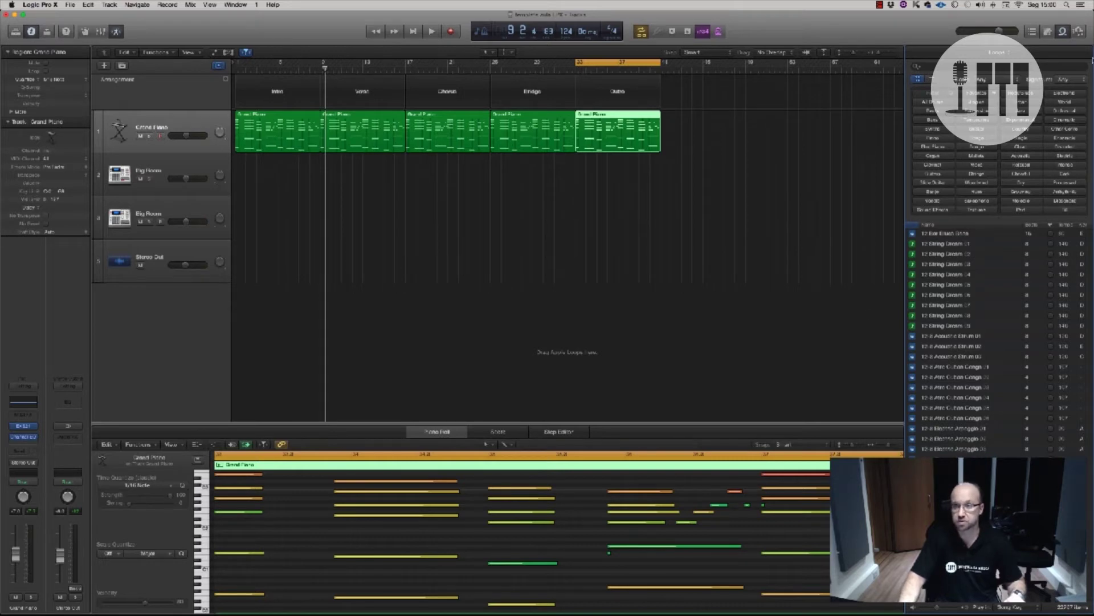
click(1063, 31)
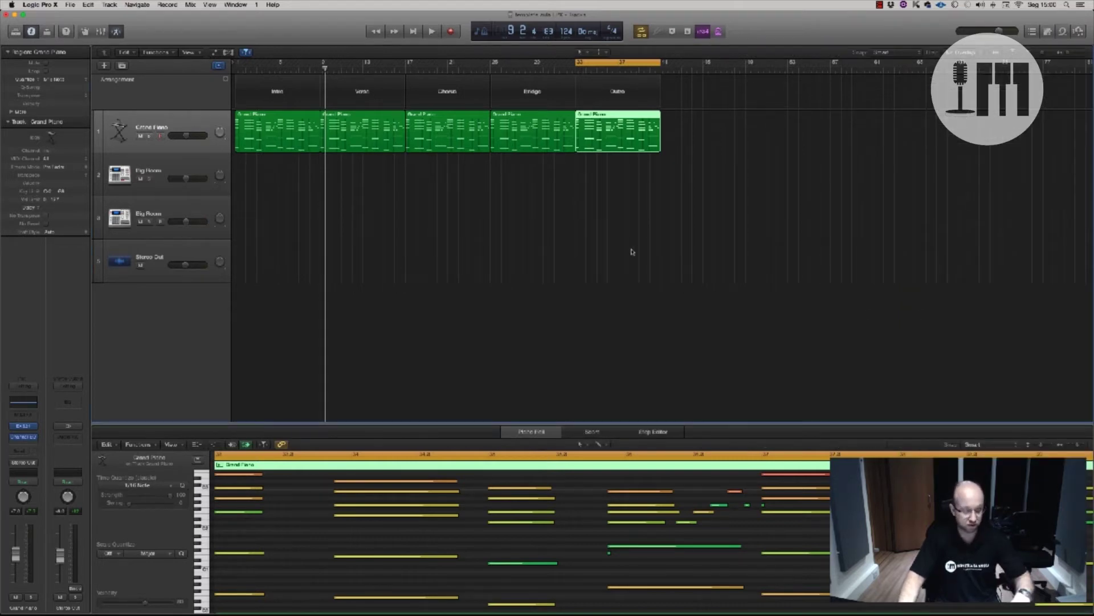
key(e)
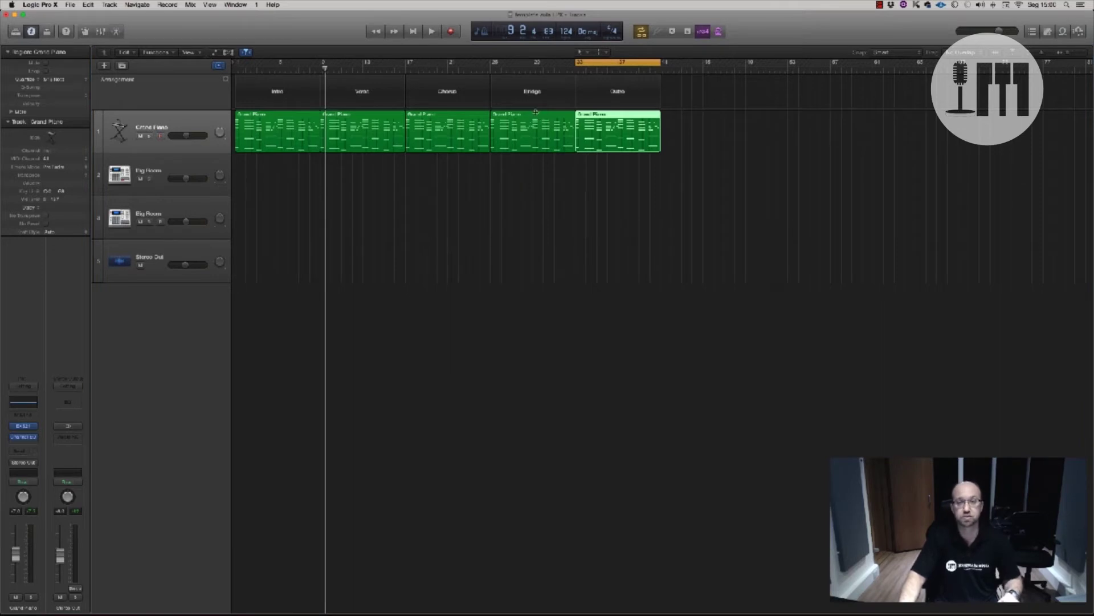
click(110, 6)
key(Escape)
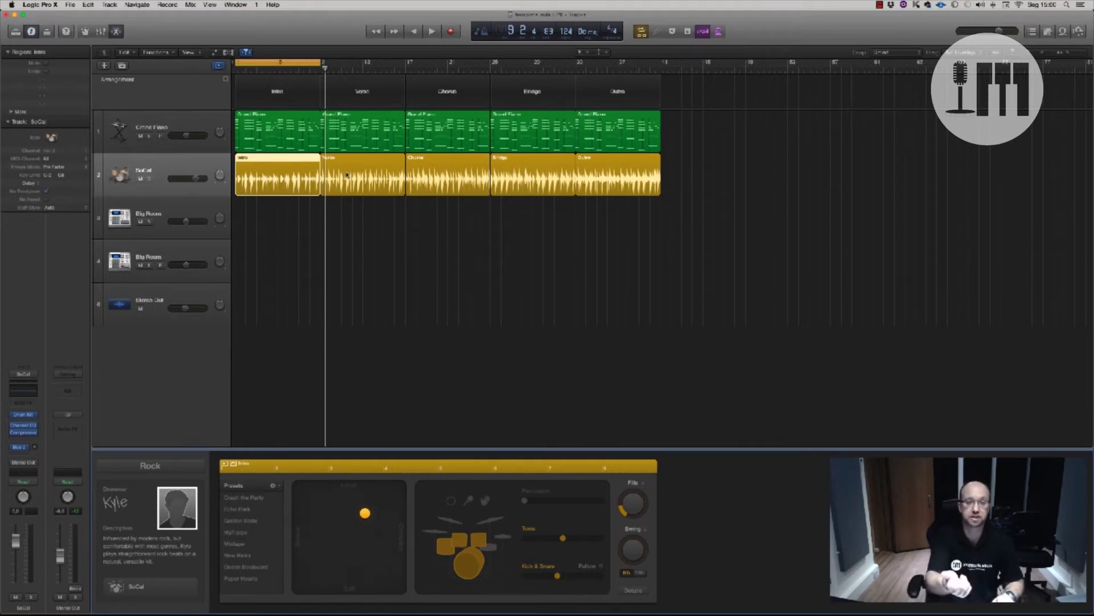
Play the song from the beginning through the Outro, turning cycle mode off during playback
scroll(348, 175, right, 1)
key(Return)
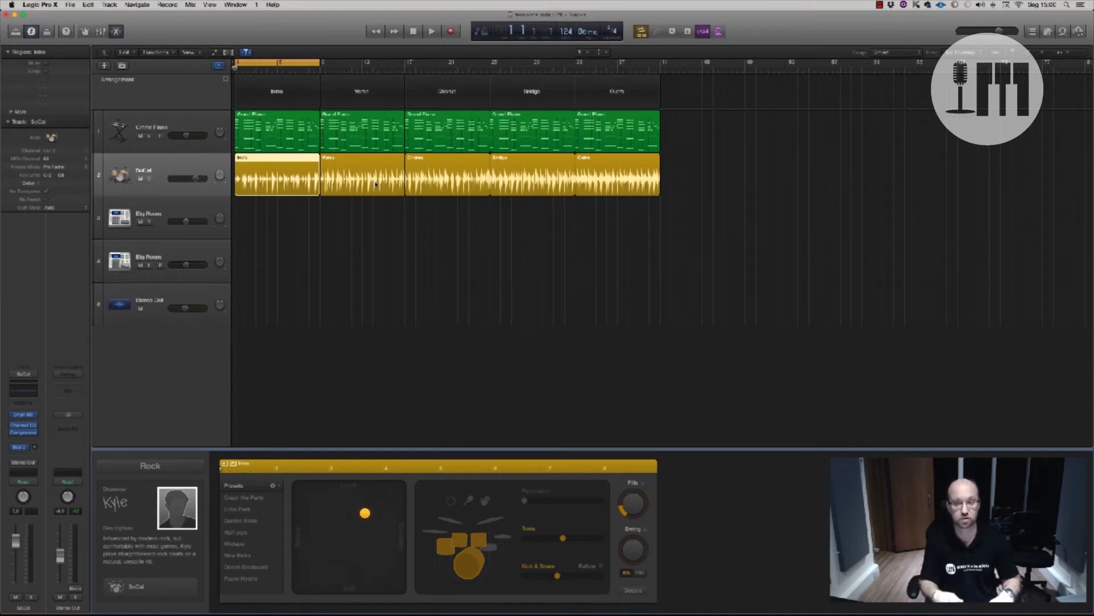
key(space)
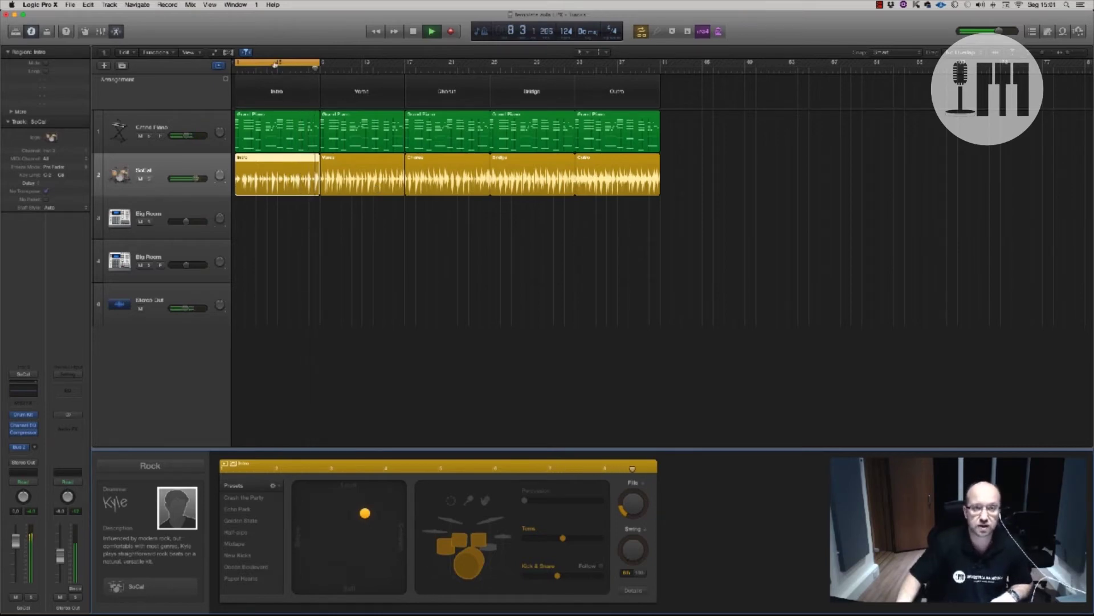
key(c)
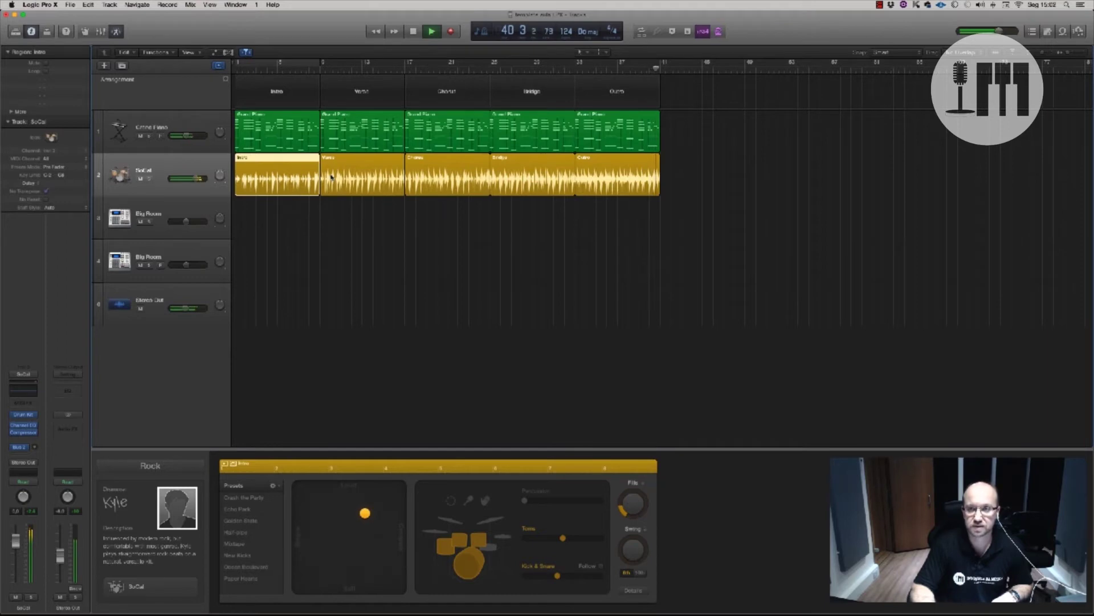
key(space)
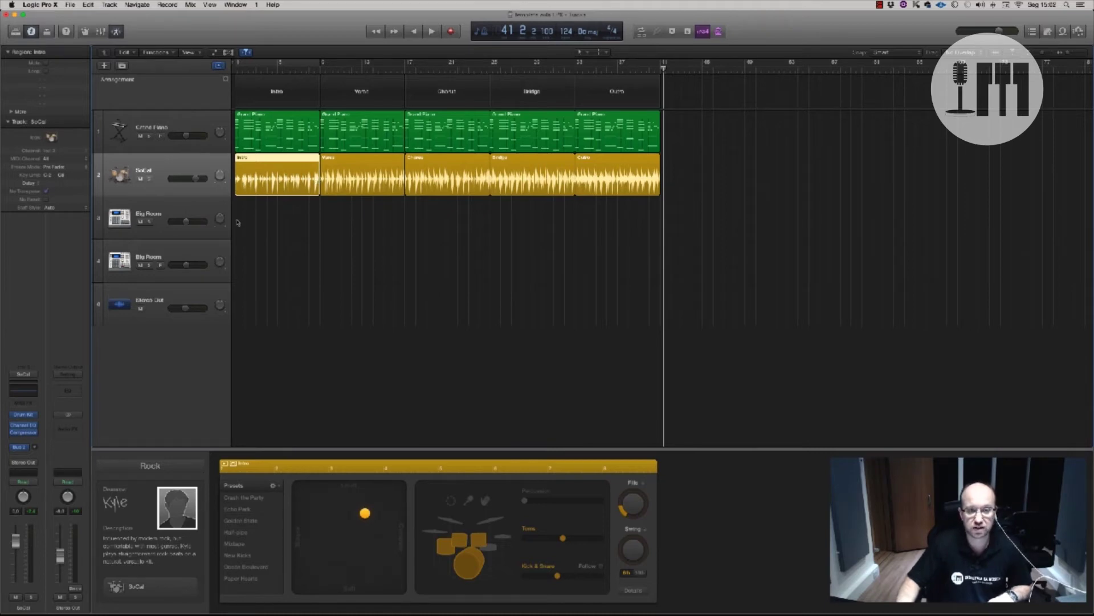
Show the Library beside the tracks and select all regions on the SoCal track with the Drummer editor open
key(e)
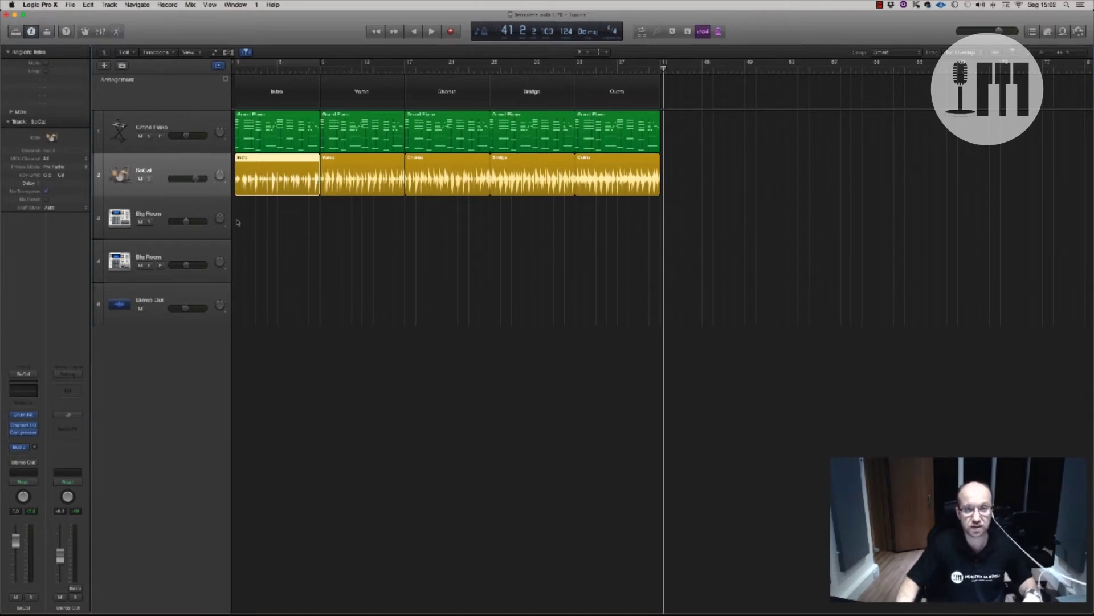
click(16, 32)
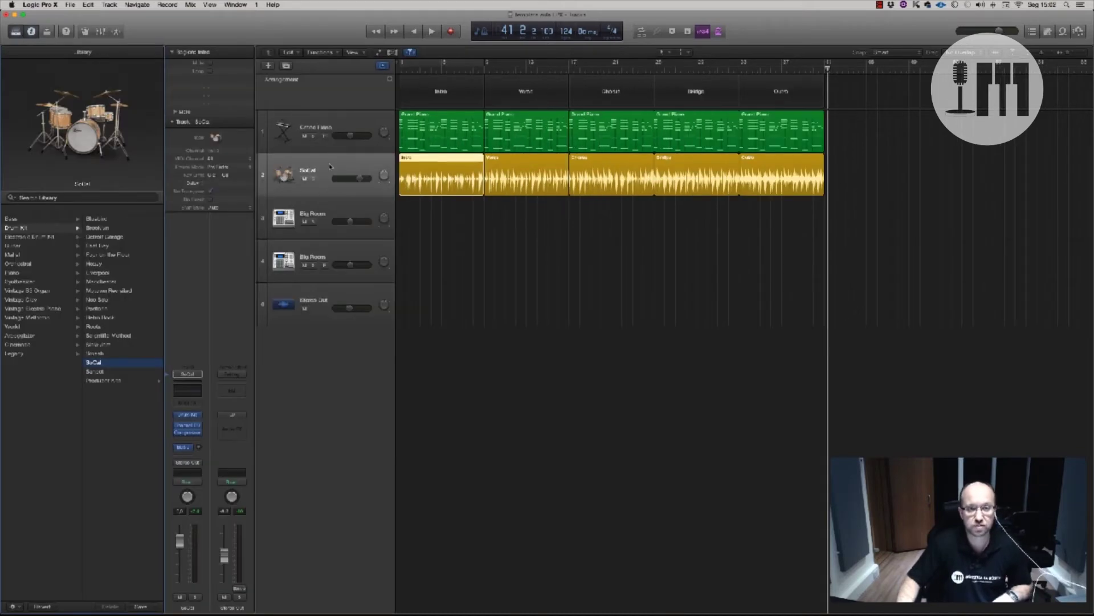
click(332, 166)
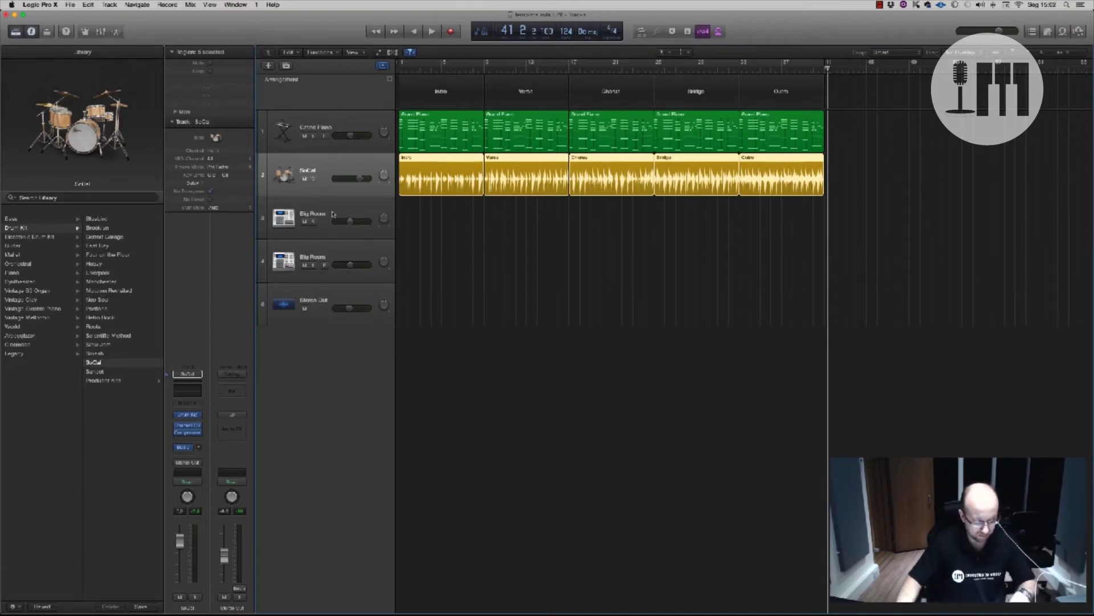
key(e)
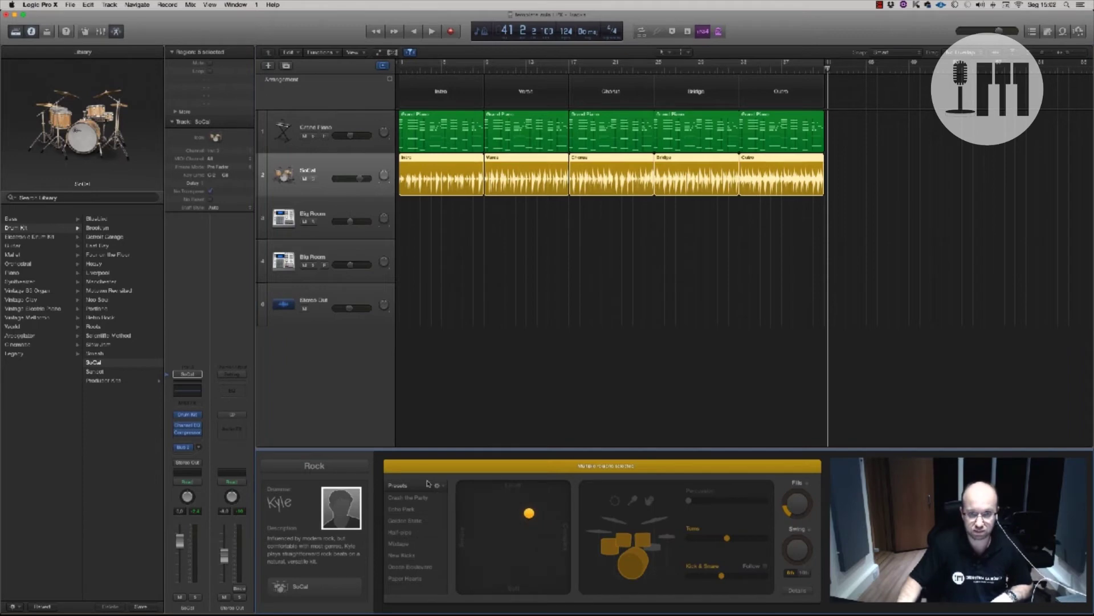
Change the drummer for the selected regions to Levi from the Songwriter genre
click(330, 466)
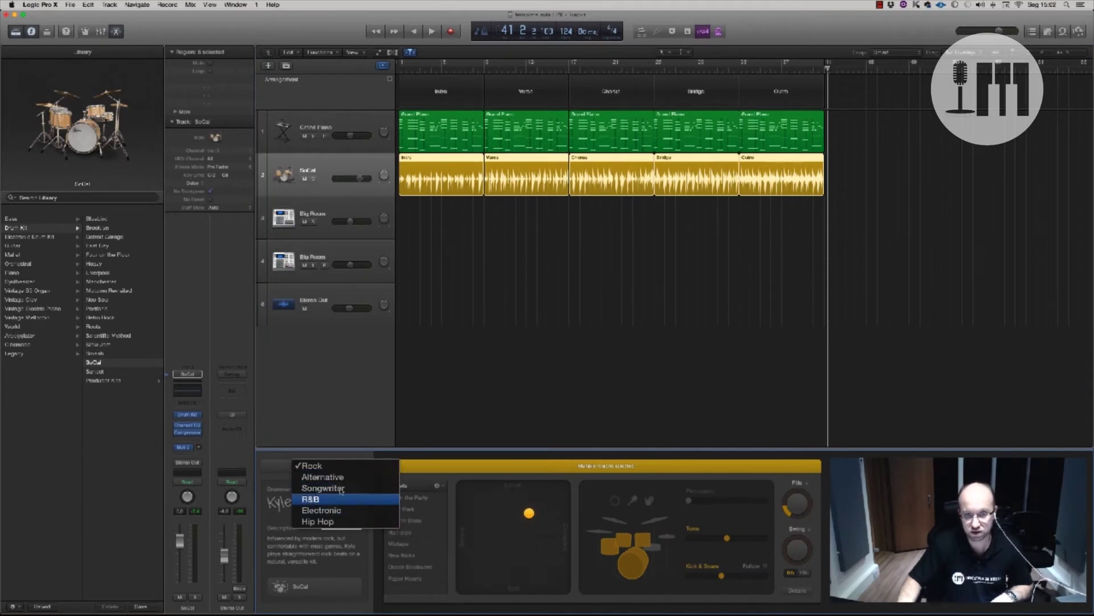
click(341, 488)
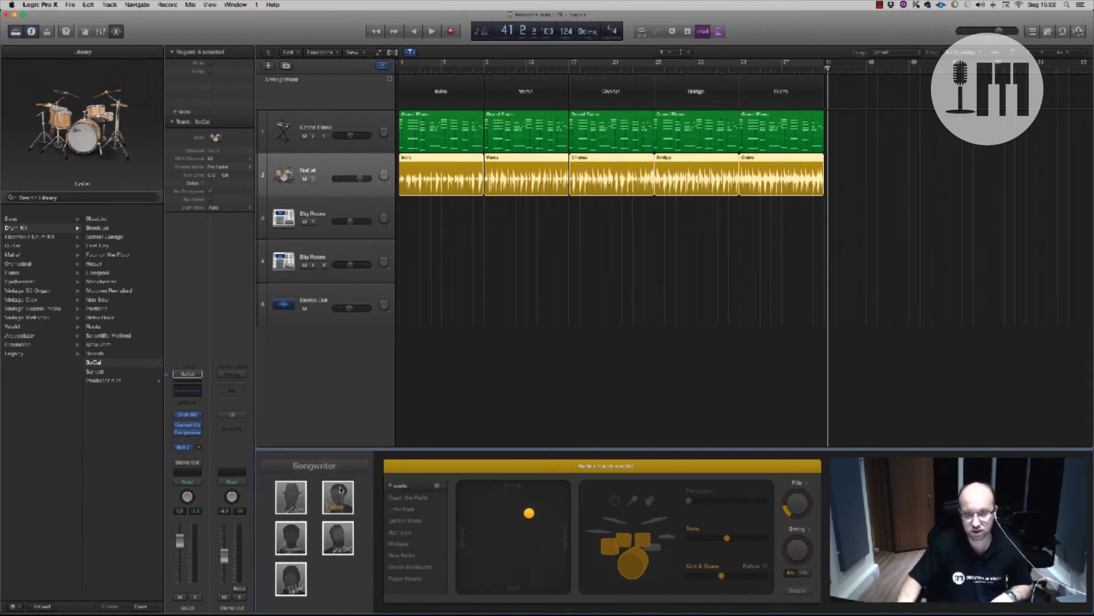
click(292, 497)
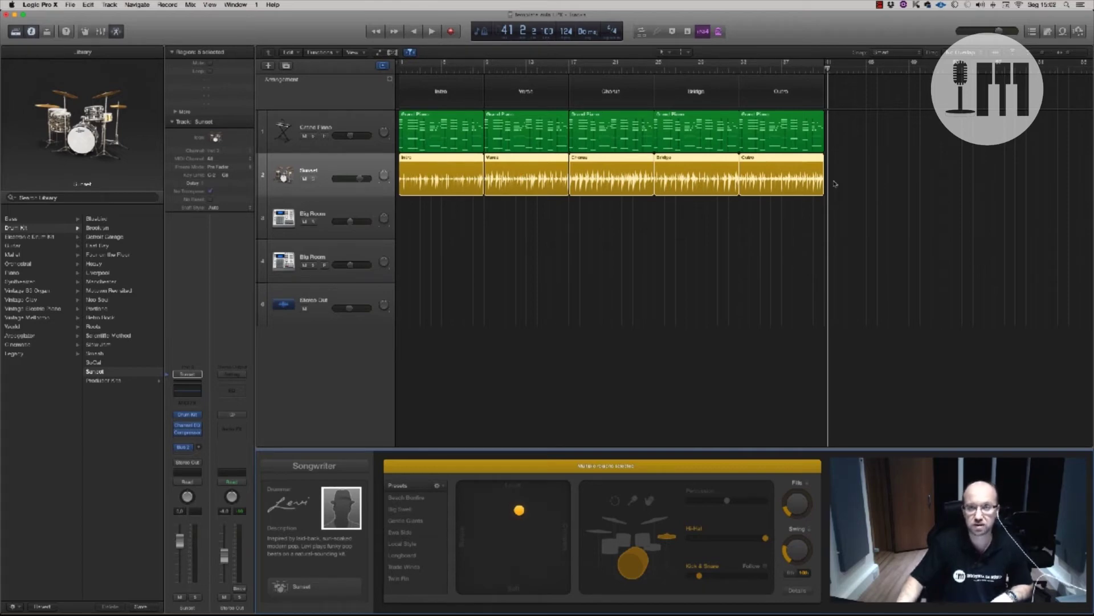
Play the song from the beginning and try the Liverpool and Manchester drum kits on the Drummer track
key(Return)
key(space)
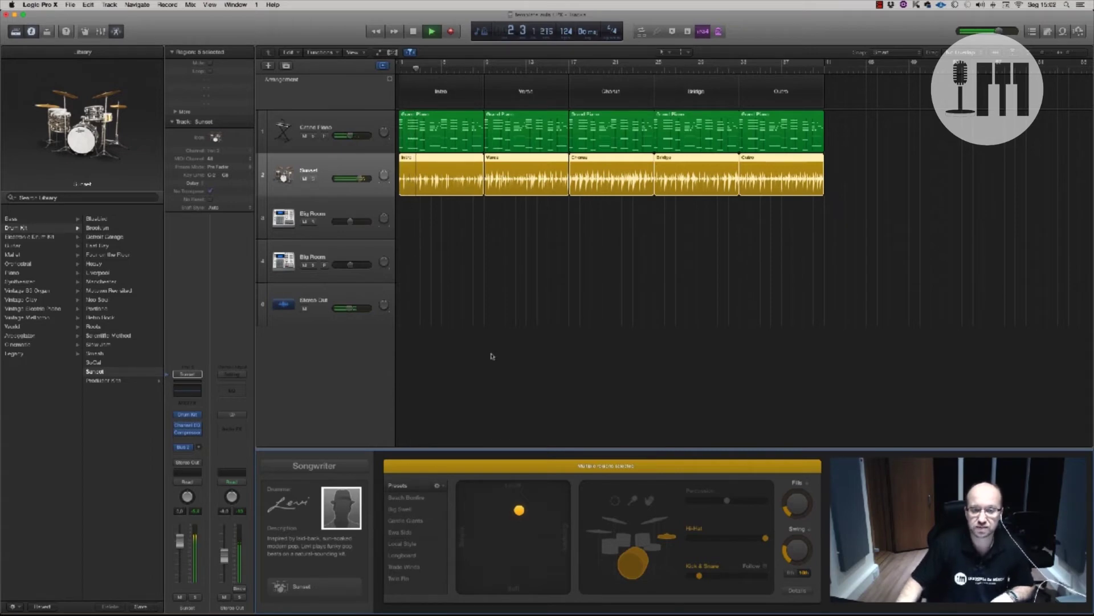
key(space)
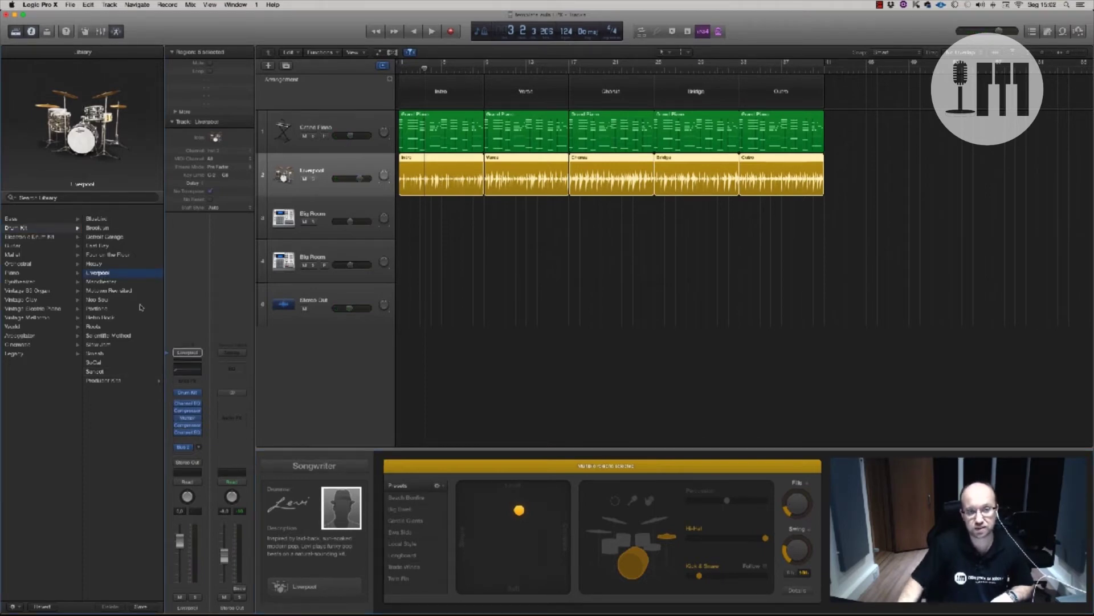
key(space)
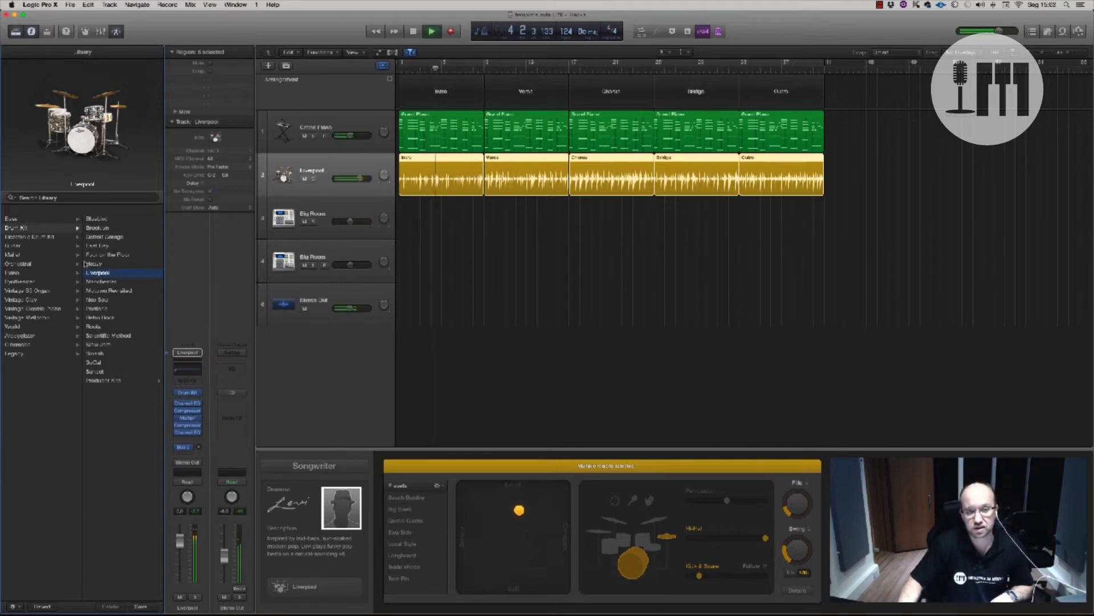
click(102, 283)
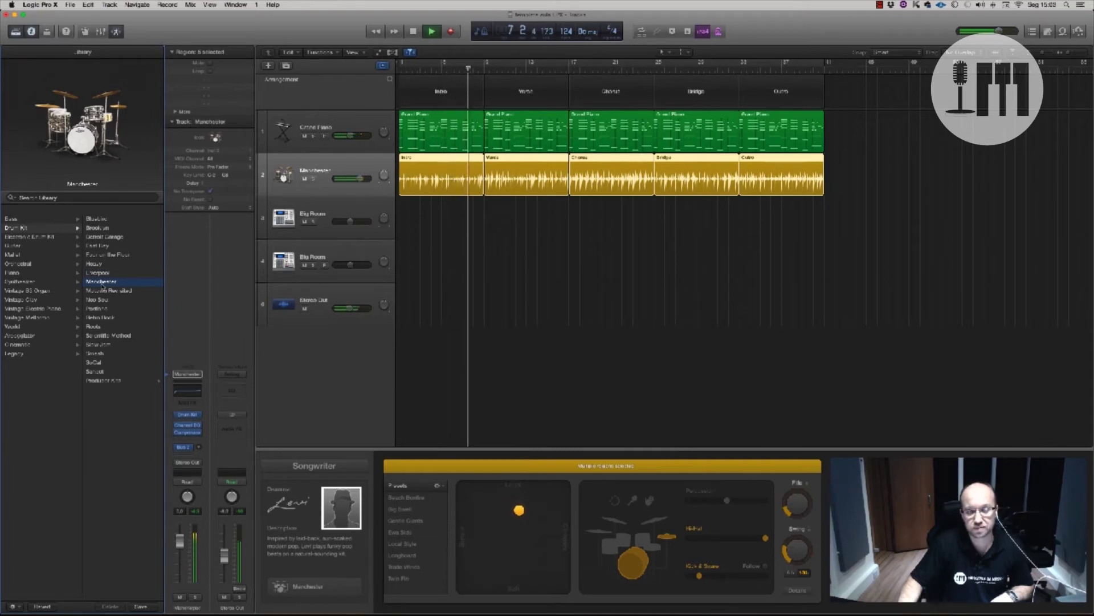
key(space)
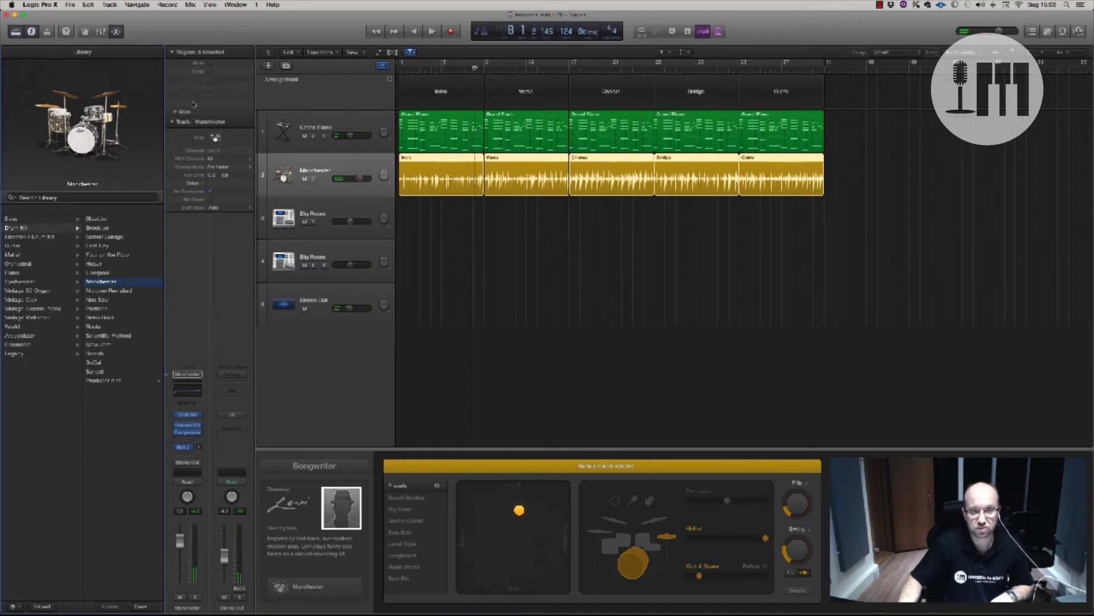
Look through the instrument choices for the drum channel, including the Stereo and Multi-Output versions of Drum Kit Designer
click(199, 415)
mouse_move(205, 416)
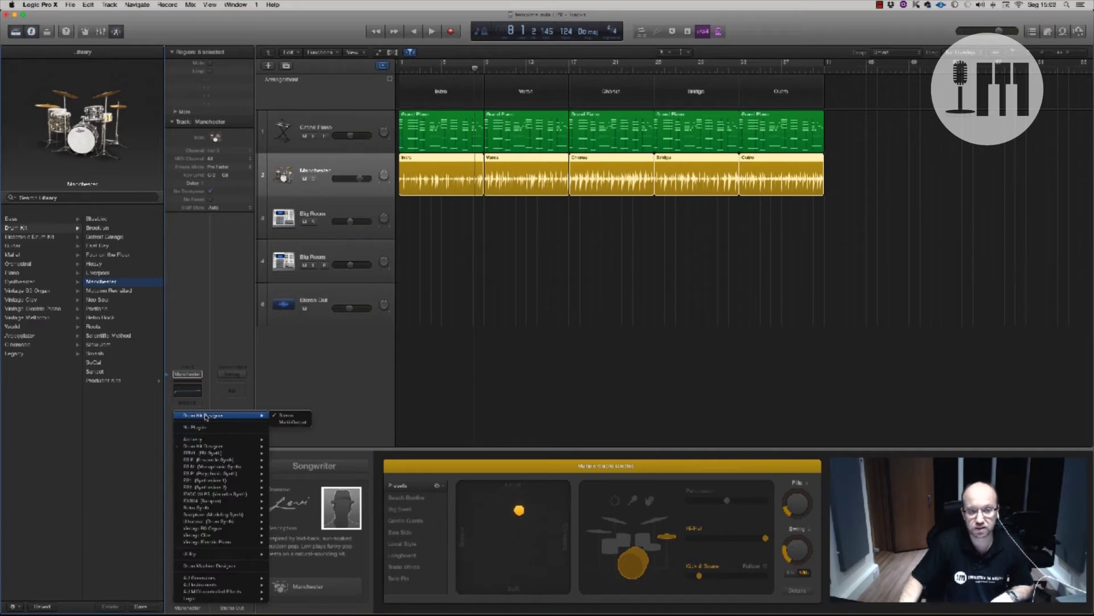
mouse_move(219, 446)
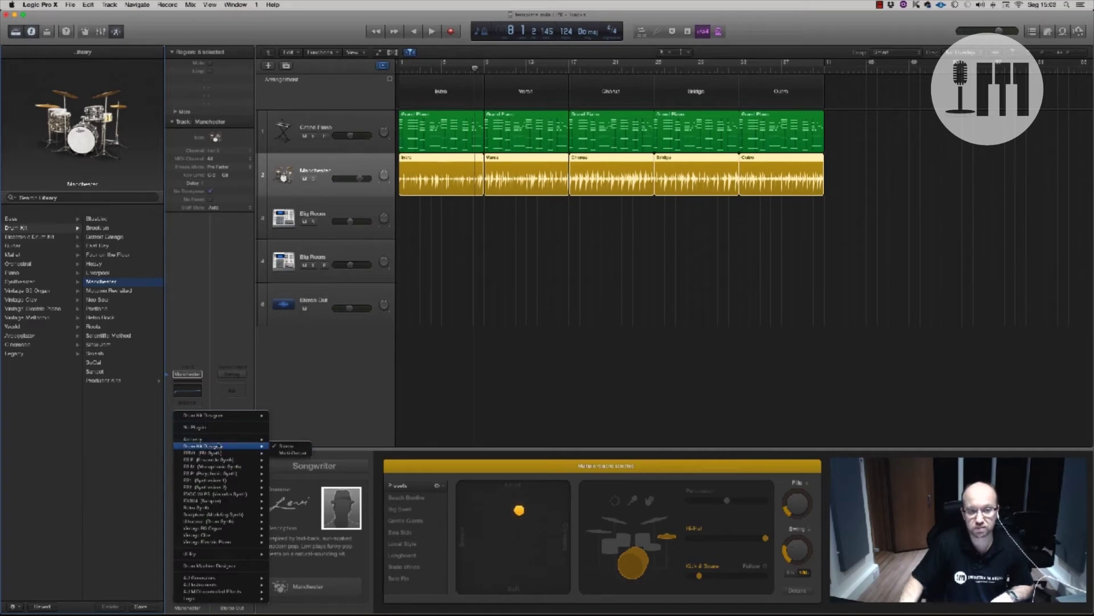
click(277, 445)
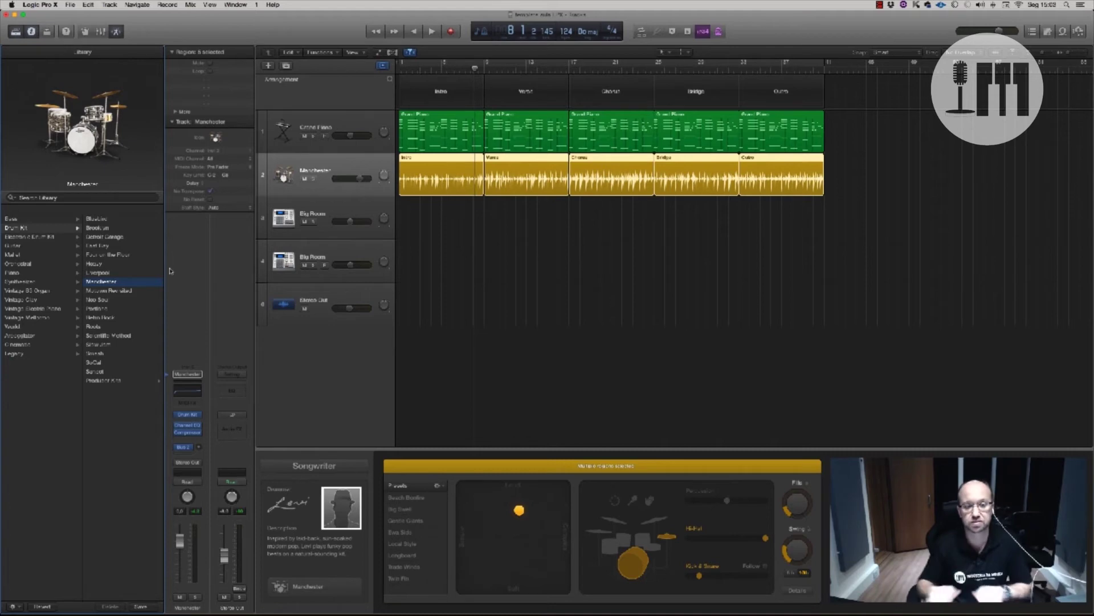
Change the drummer for the selected regions to Magnus from the Electronic genre
click(316, 467)
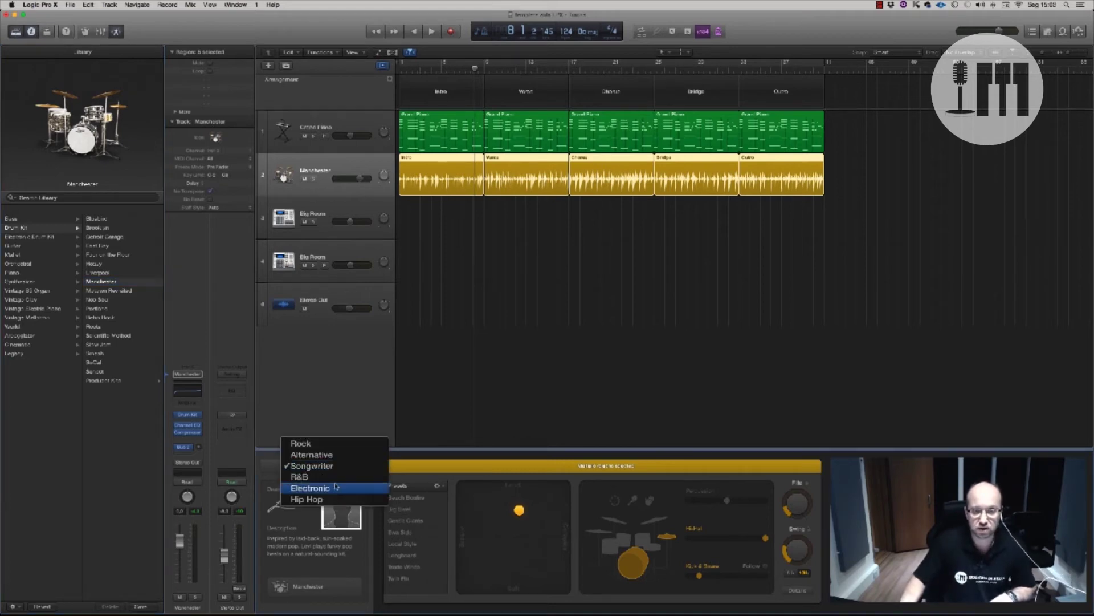
click(337, 489)
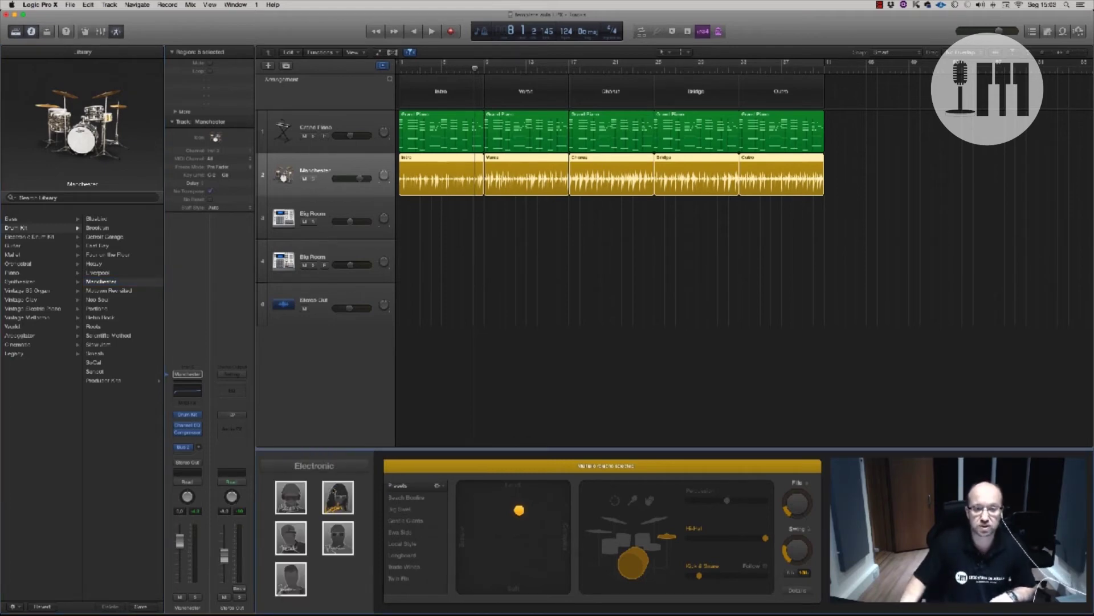
click(303, 493)
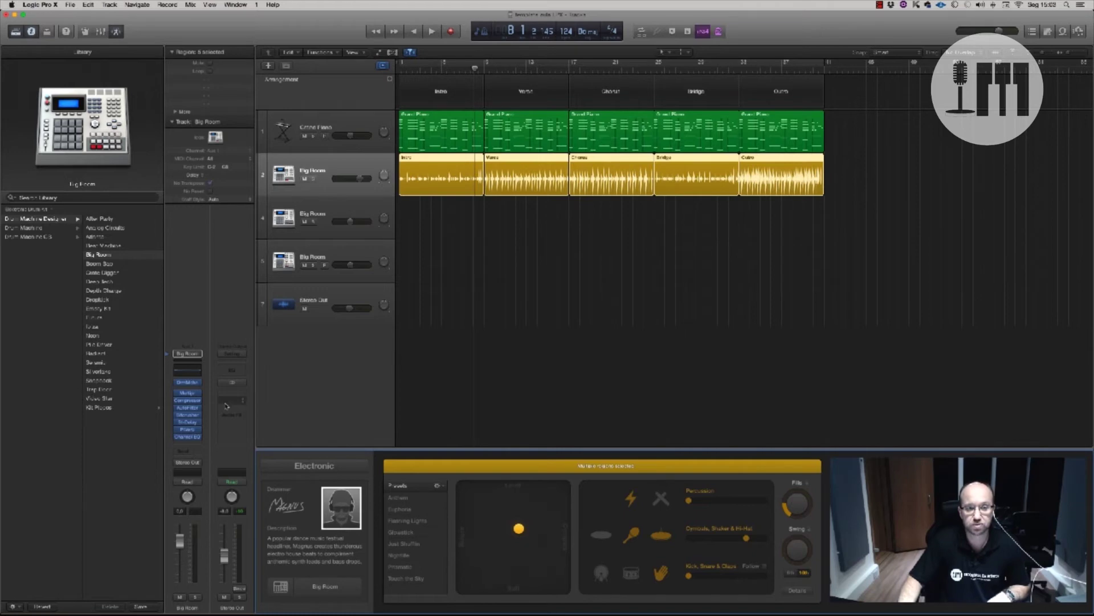
Try the Boom Bap kit from Drum Machine Designer on the drummer track, settle on Crate Digger, and hide the Library
click(314, 465)
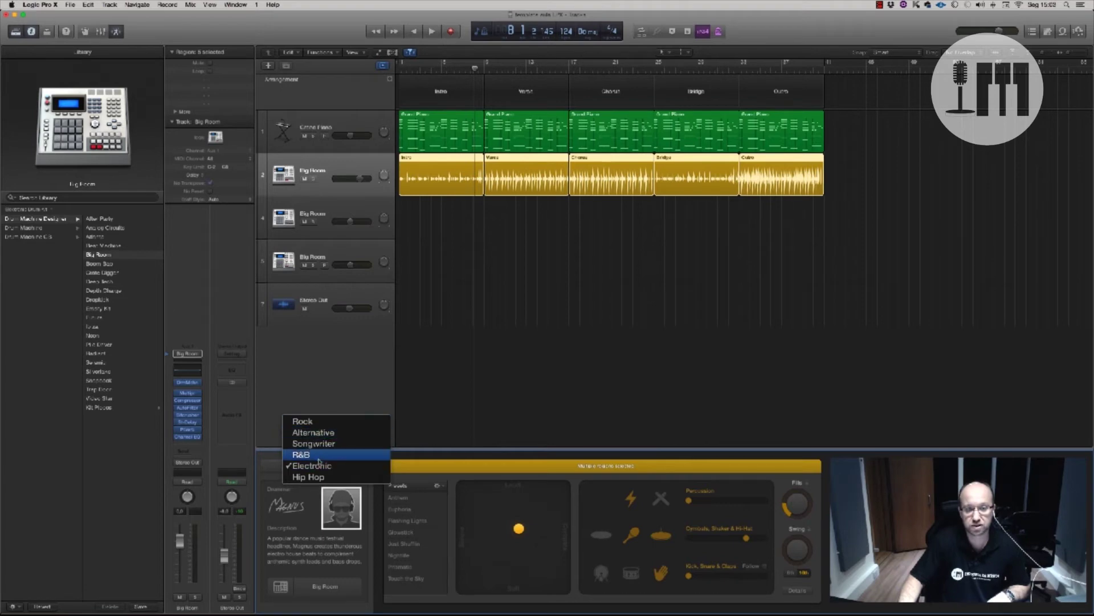
click(307, 423)
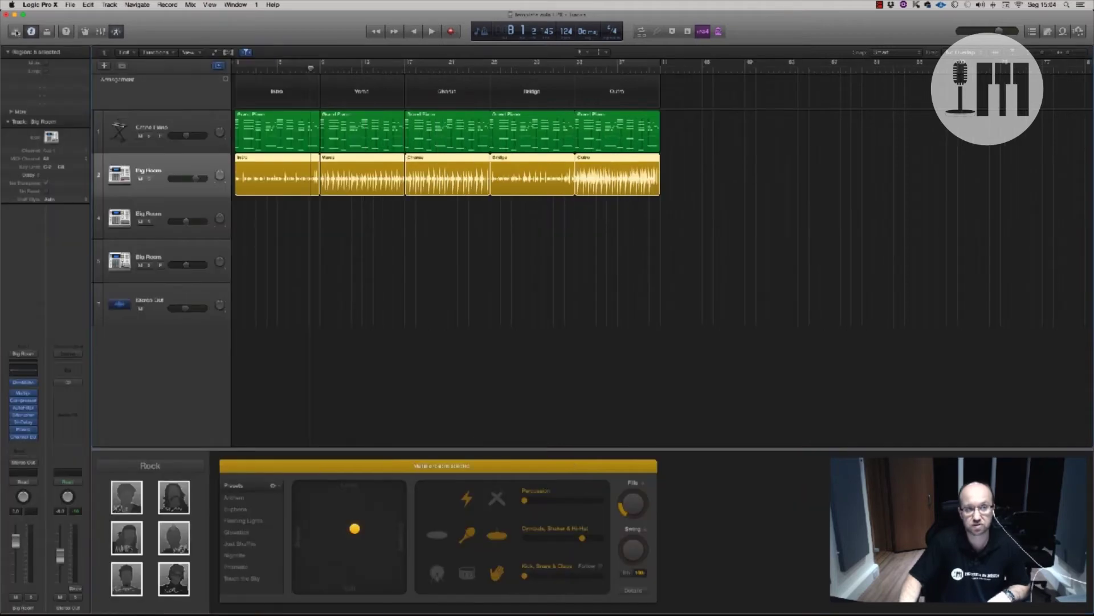
click(46, 167)
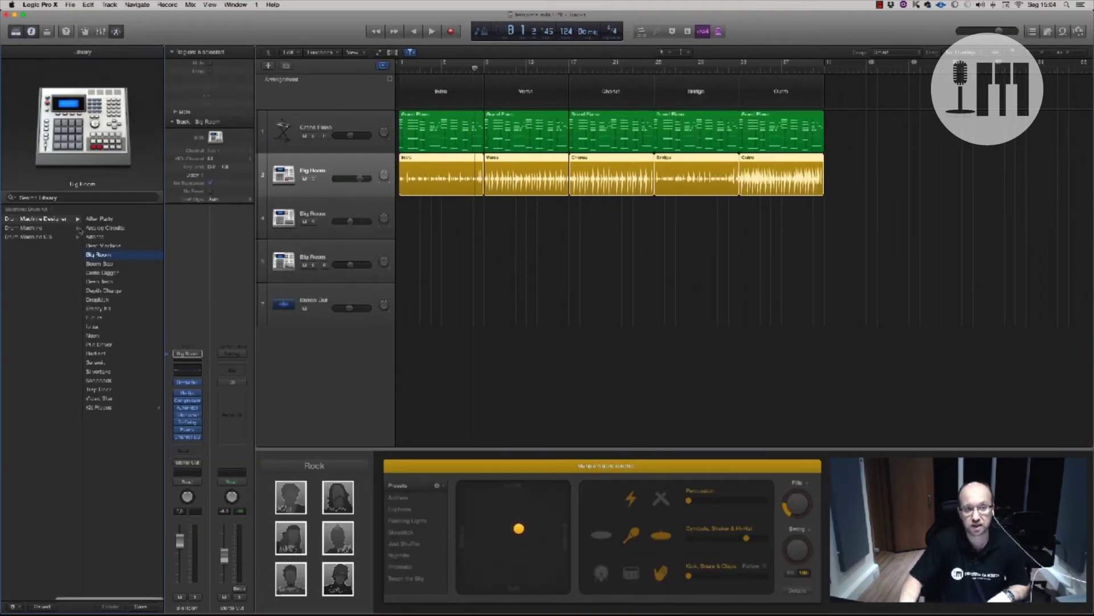
click(61, 220)
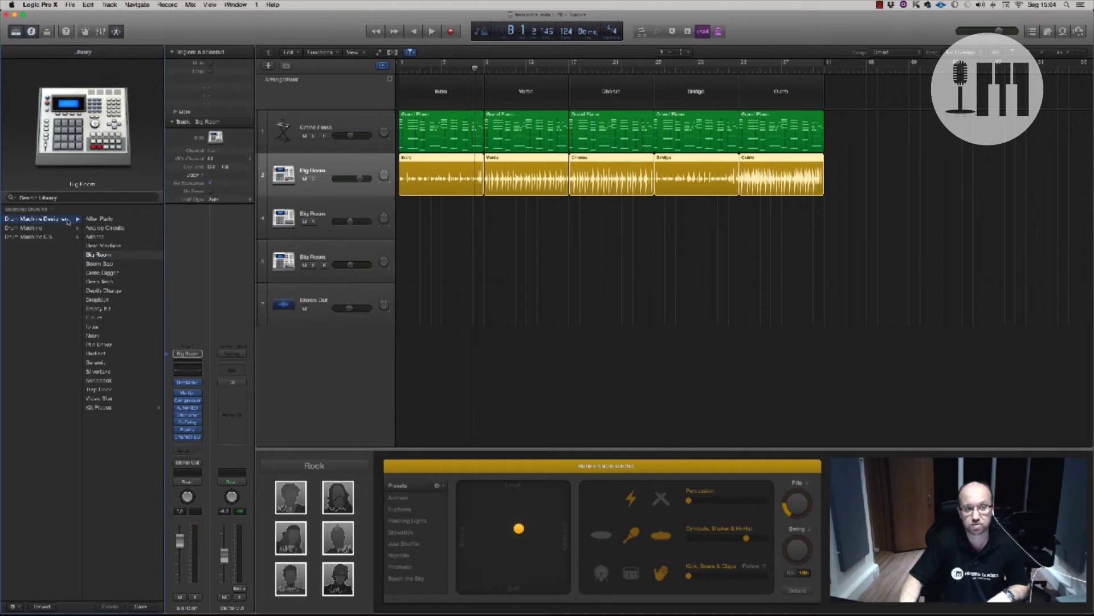
click(98, 264)
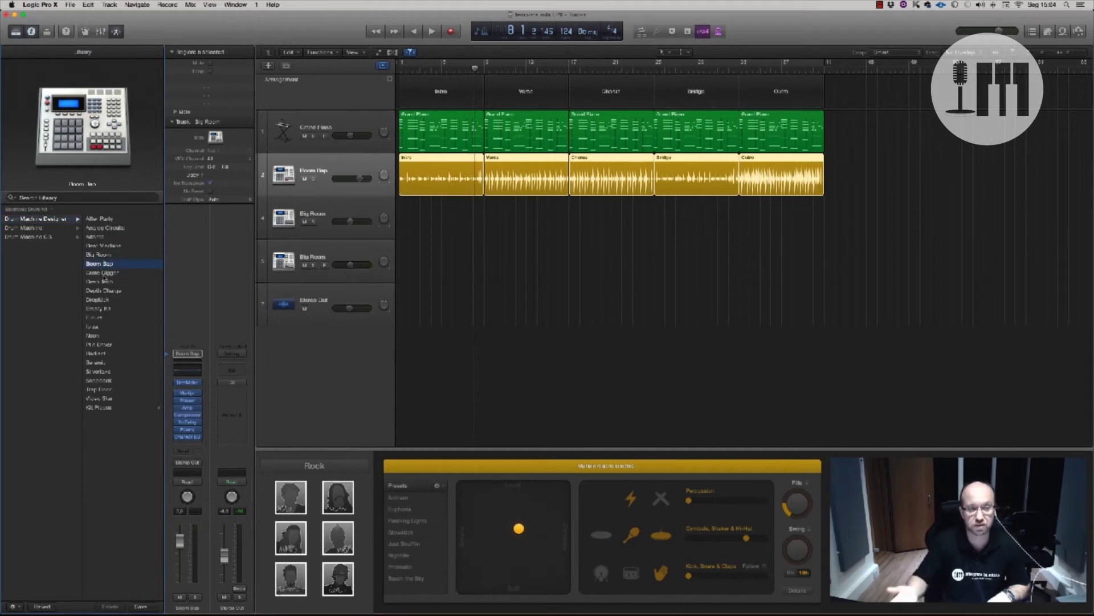
click(16, 32)
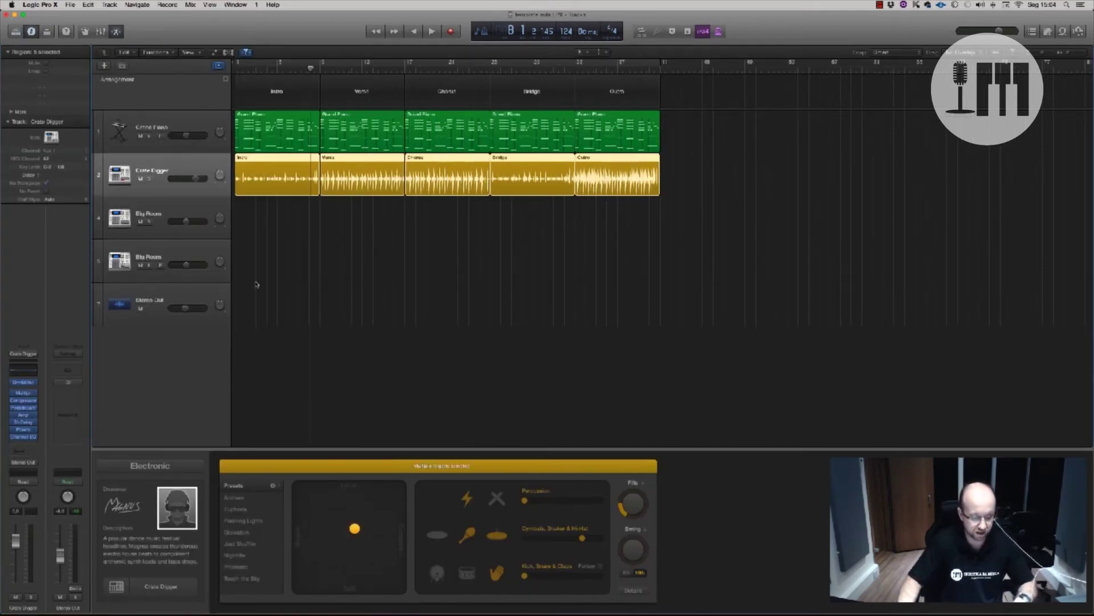
Apply the Anthem preset to all of the electronic drummer's regions
key(e)
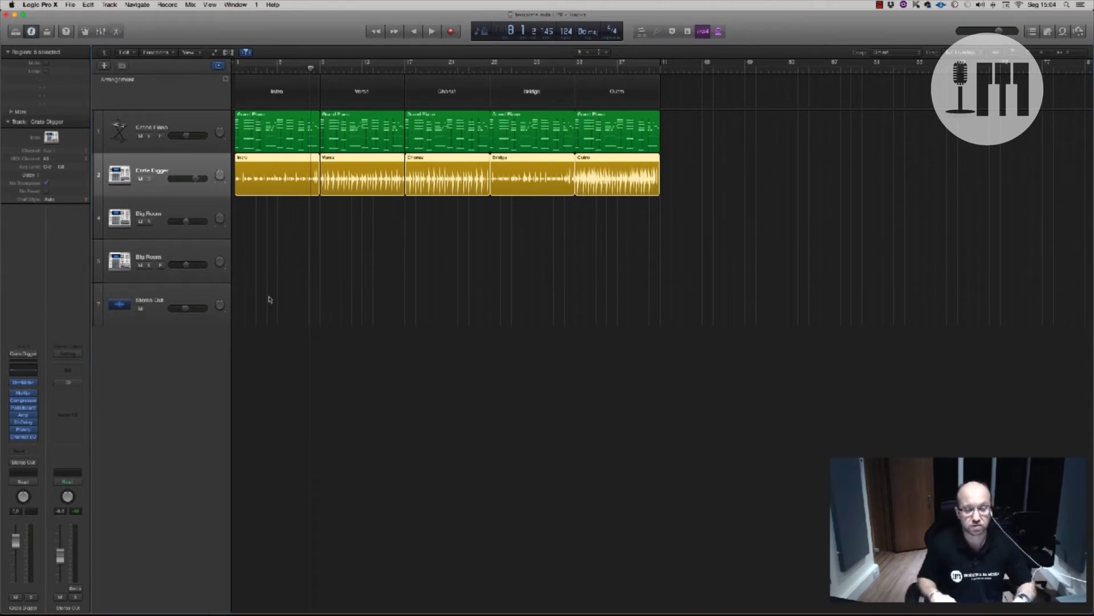
key(e)
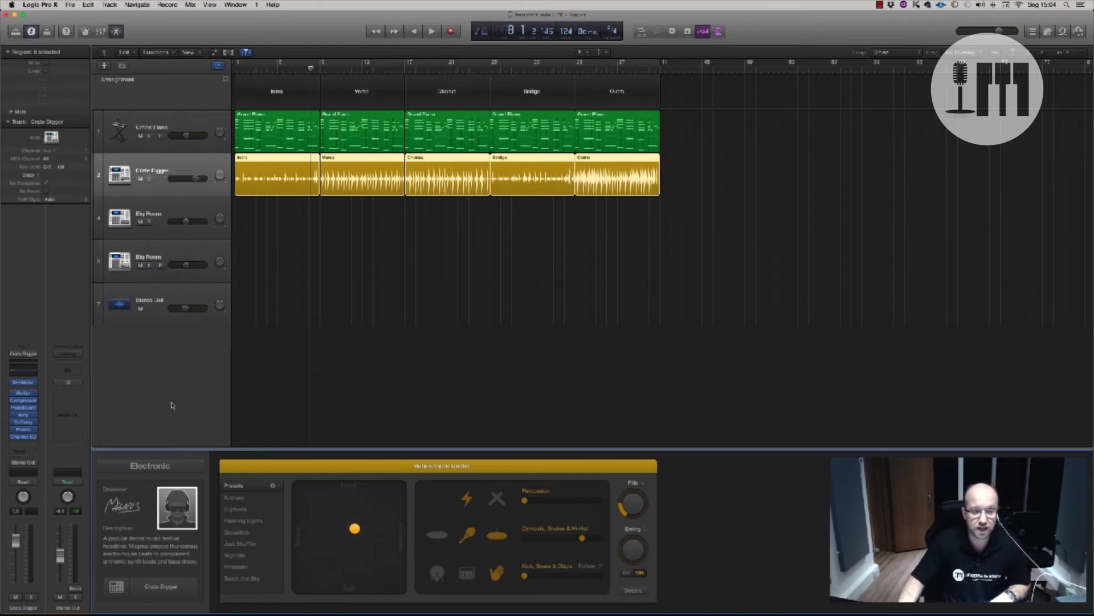
click(198, 468)
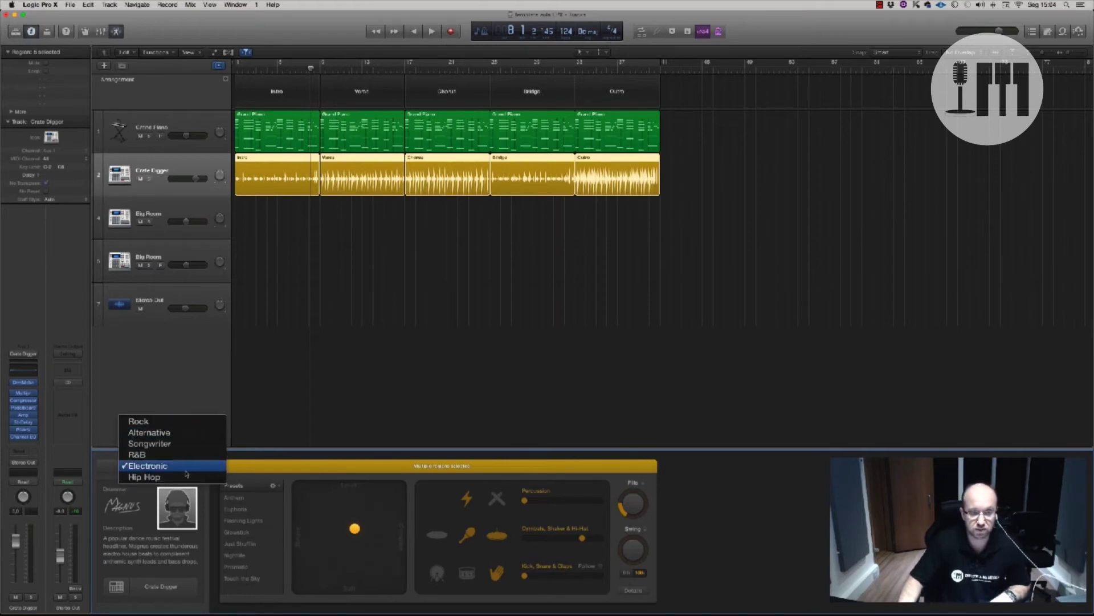
click(175, 383)
click(241, 499)
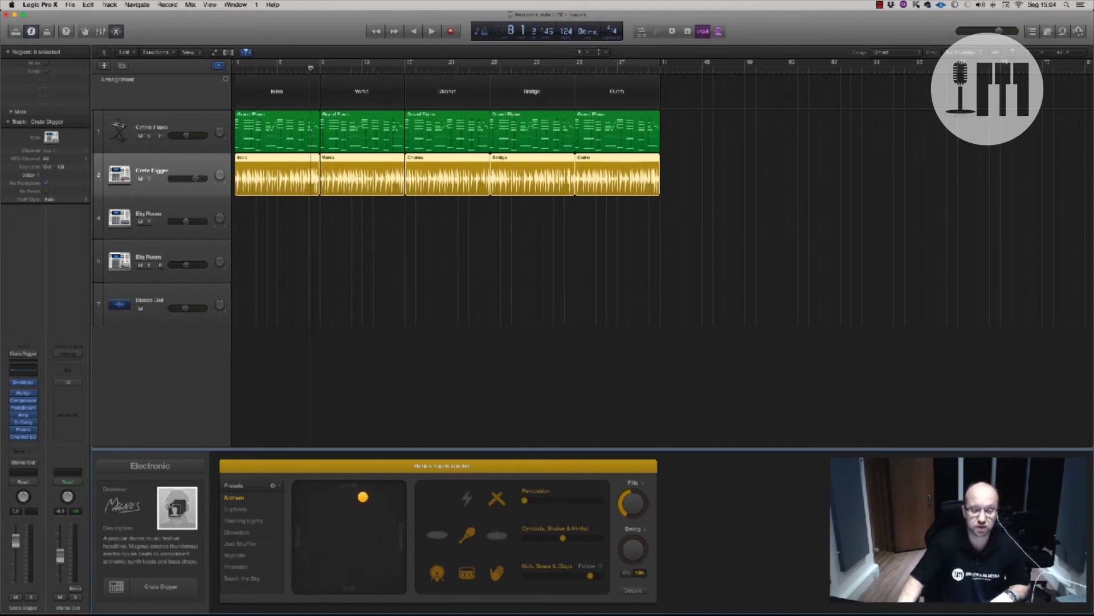
Browse the available drummers in the Electronic, Hip Hop, Songwriter, R&B and Alternative genres
click(179, 511)
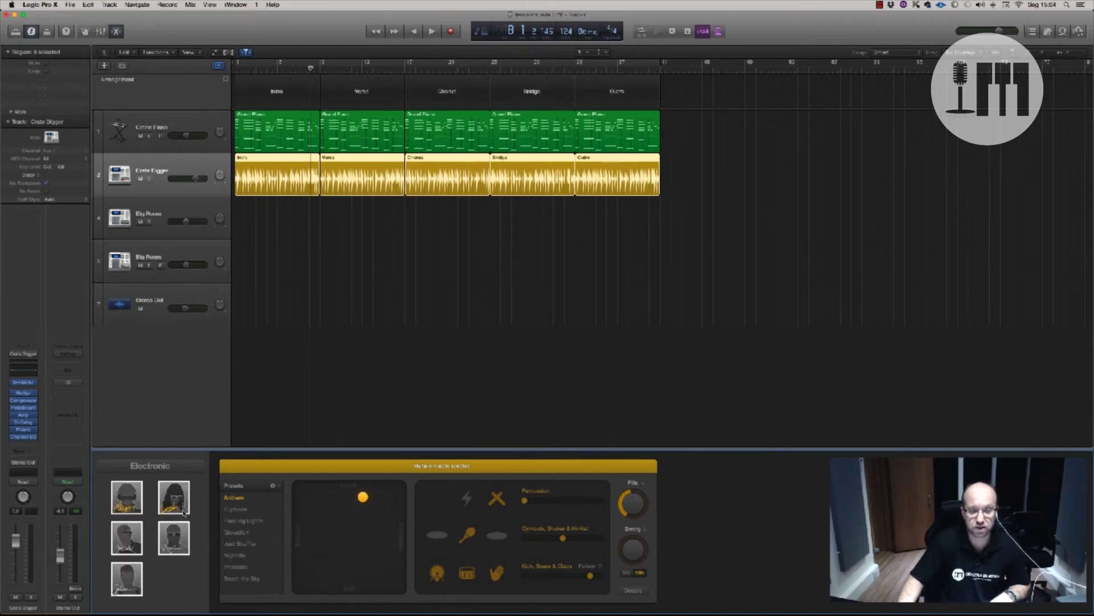
click(174, 470)
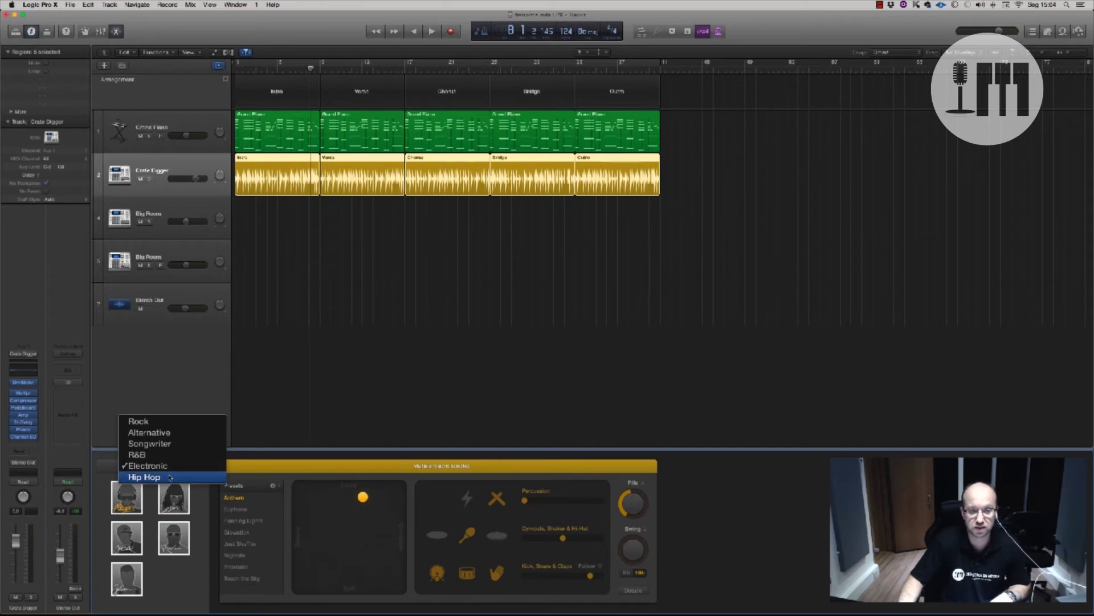
click(171, 479)
click(183, 464)
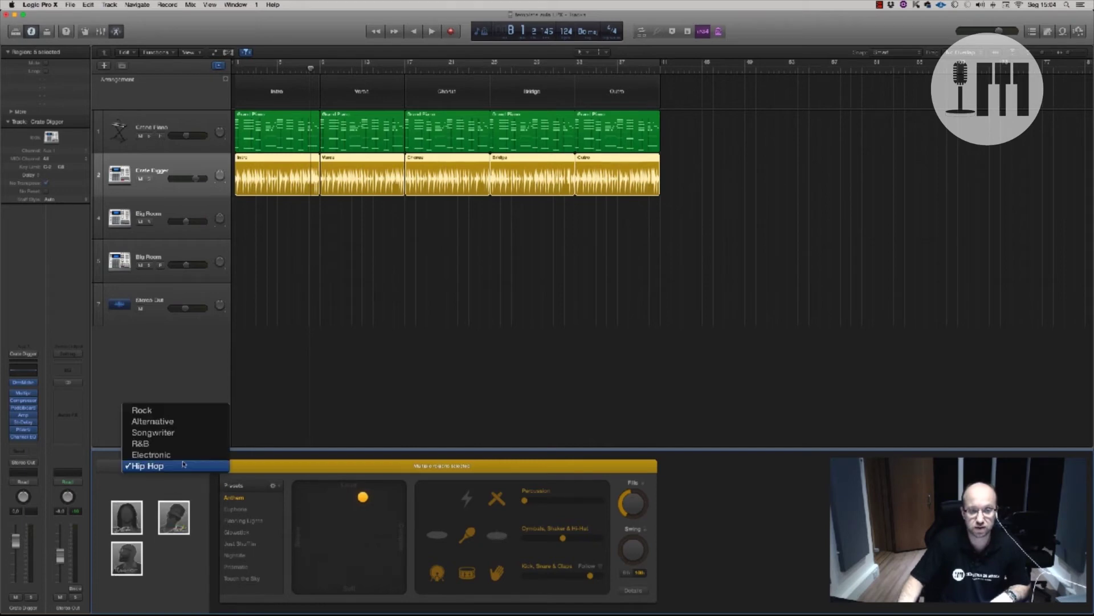
click(171, 432)
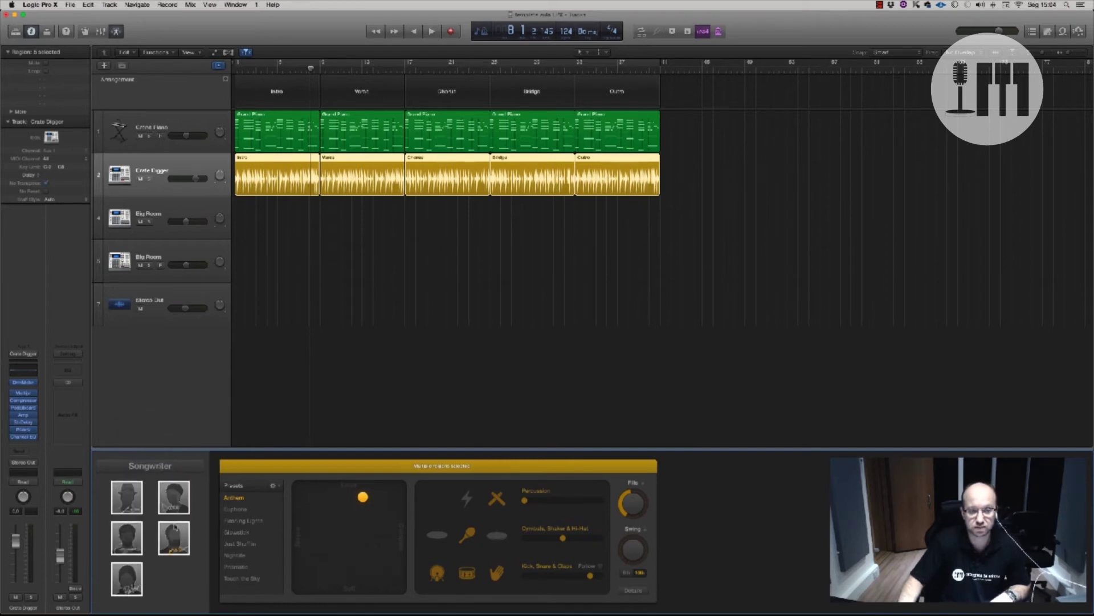
click(180, 466)
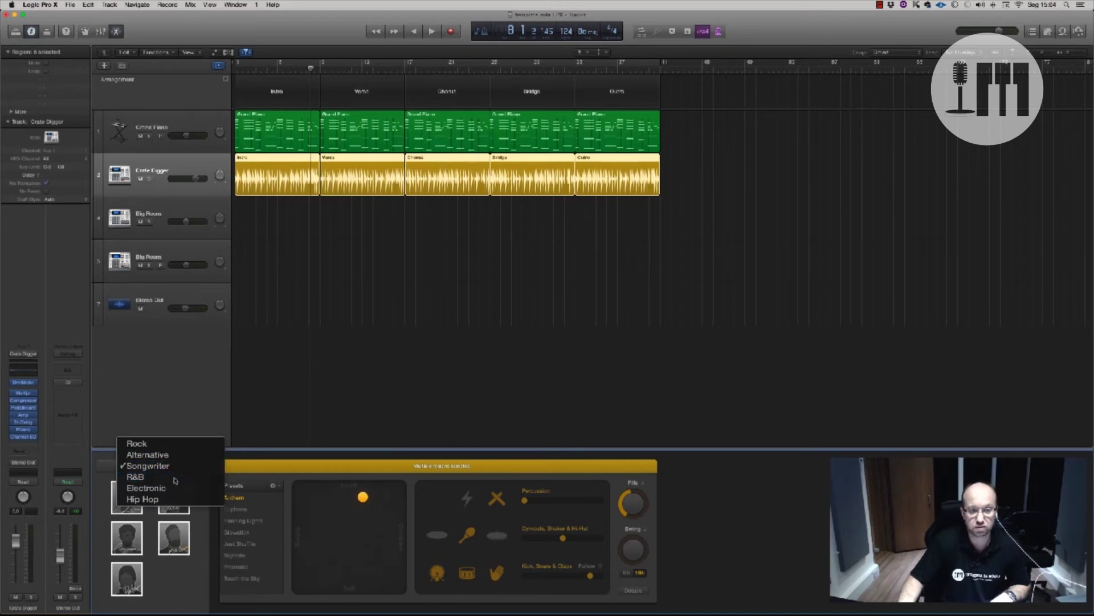
click(173, 480)
click(175, 467)
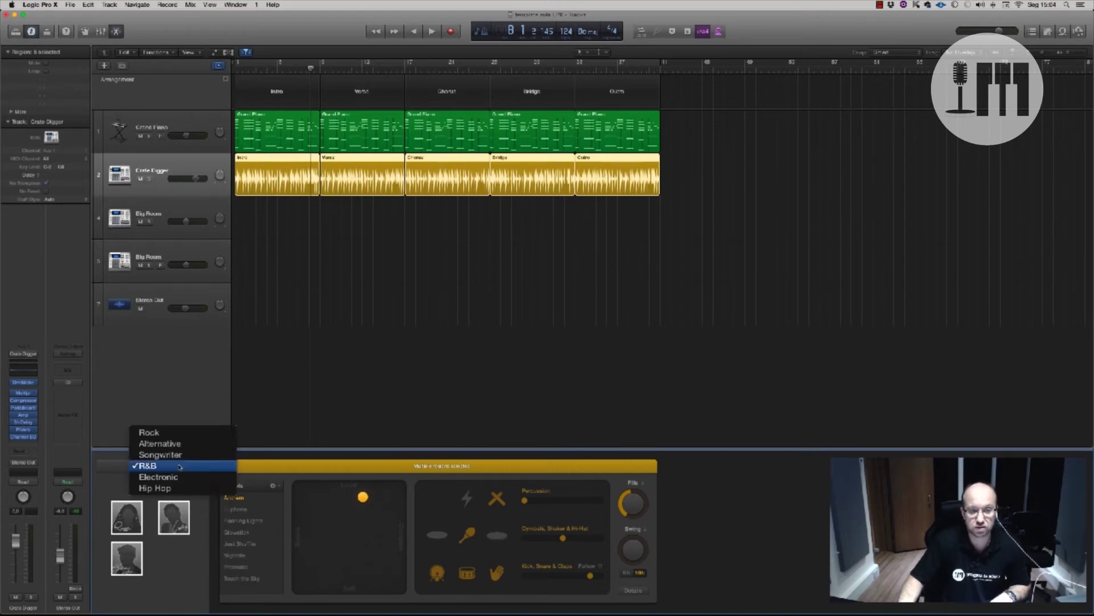
click(171, 444)
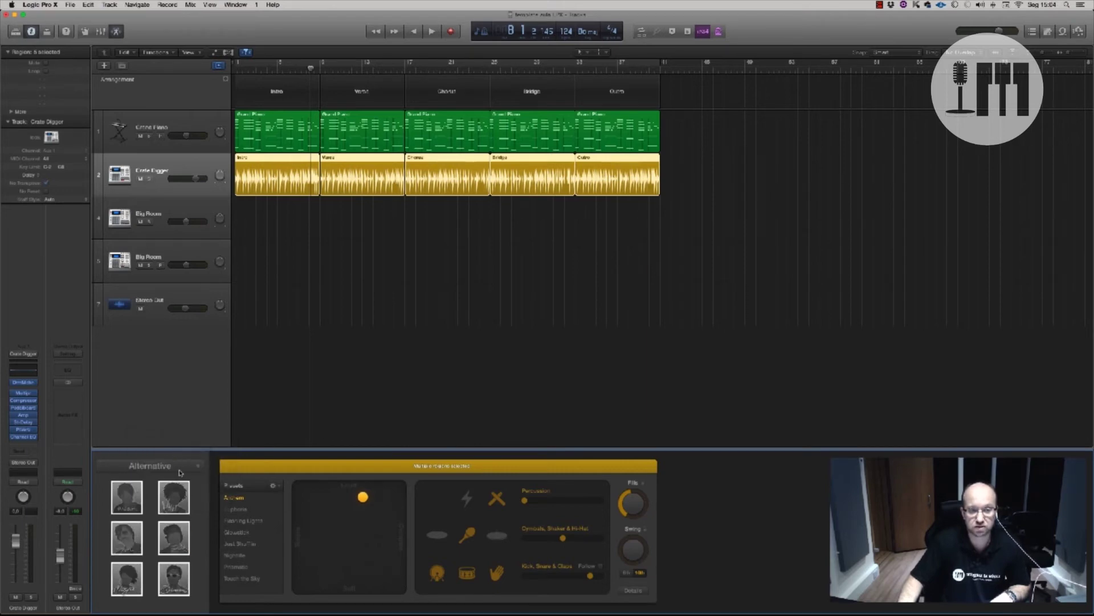
Change the drummer for the selected regions to Kyle from the Rock genre and accept replacing the region settings
click(180, 473)
click(174, 459)
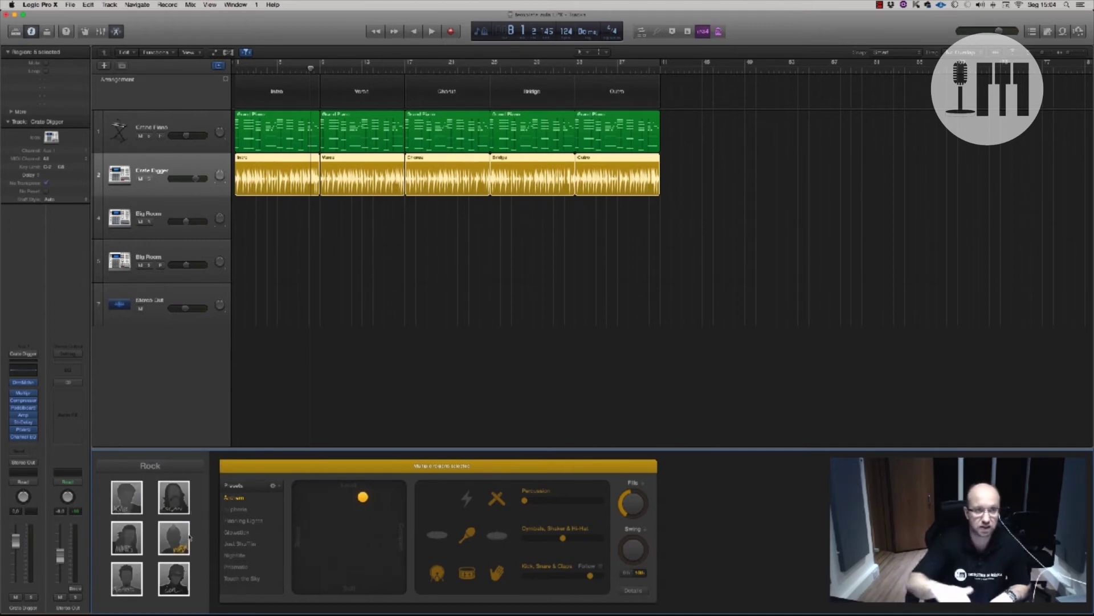
mouse_move(190, 538)
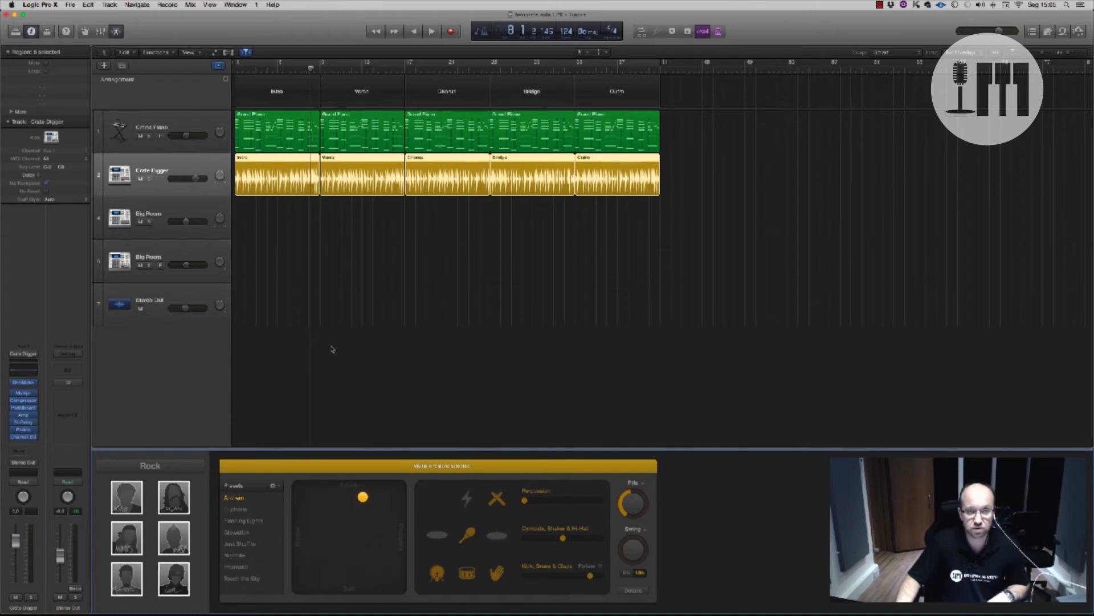
click(128, 494)
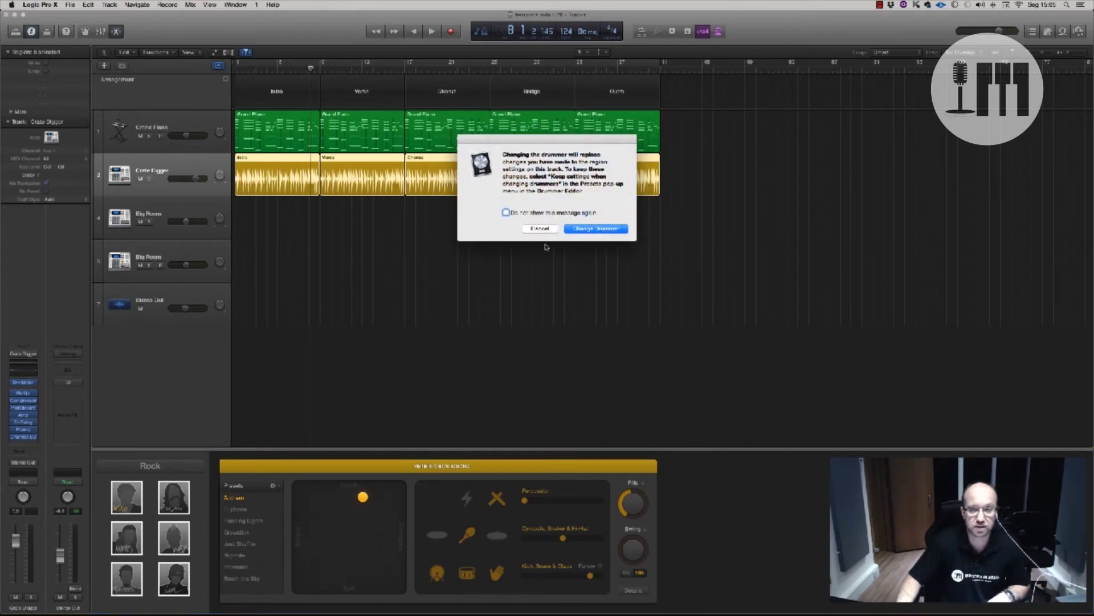
click(580, 228)
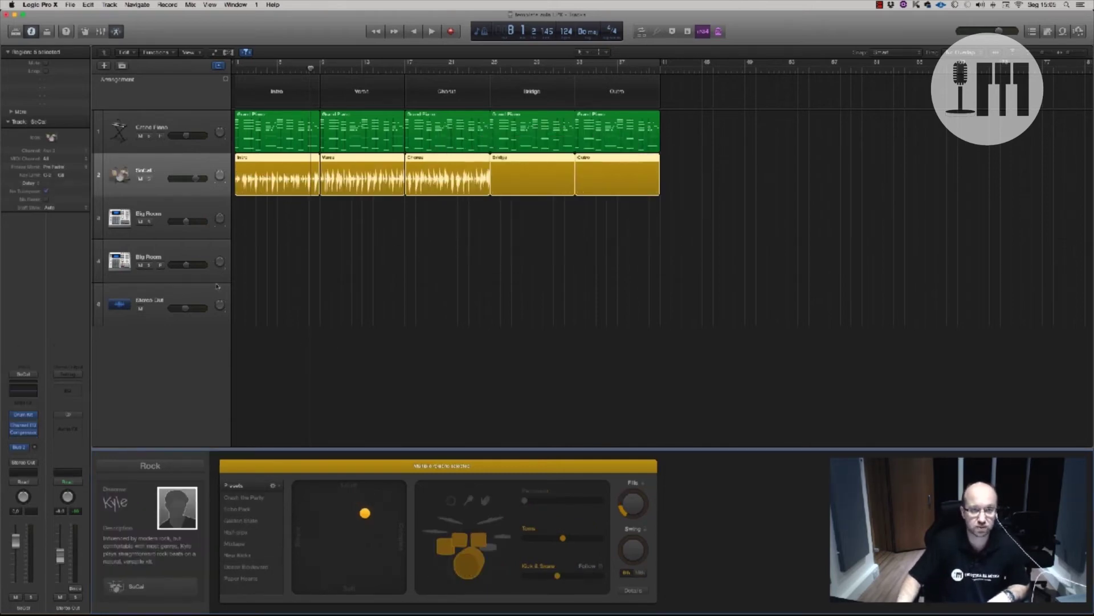
Play the arrangement from the beginning to hear the Rock drummer with the piano, and stop playback
key(Return)
key(space)
key(space)
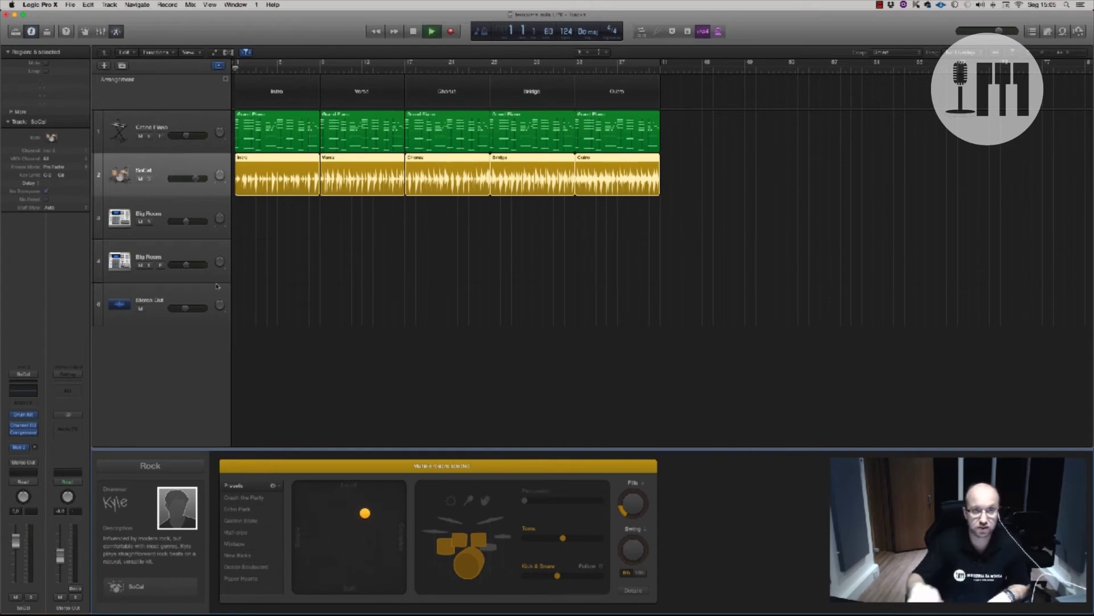
key(space)
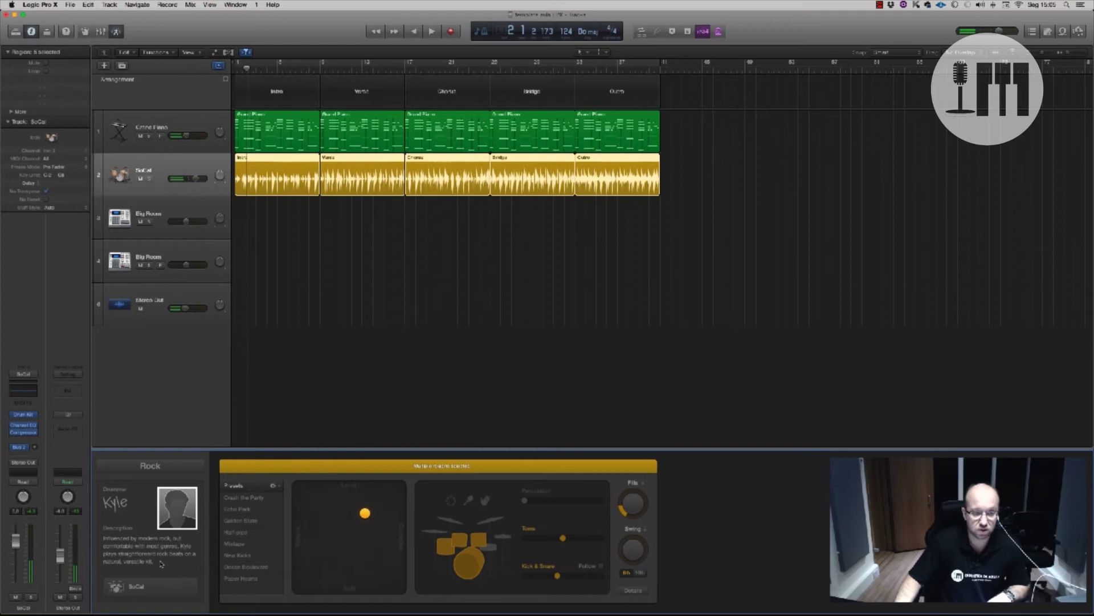
Open the SoCal kit in Drum Kit Designer, look through its factory kits without changing the kit, and close the plug-in
click(135, 587)
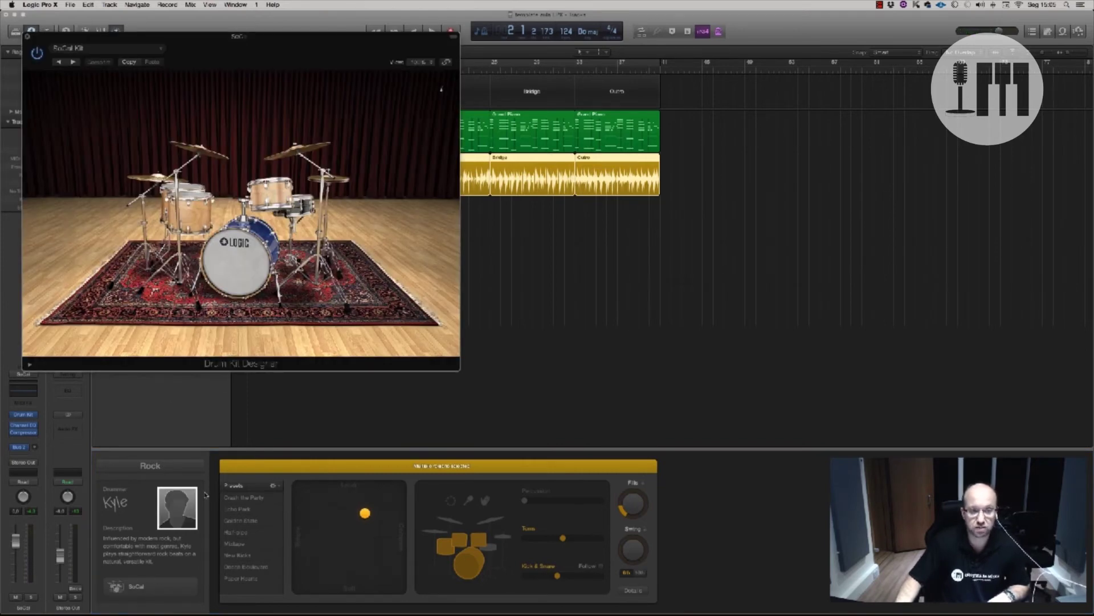
click(27, 36)
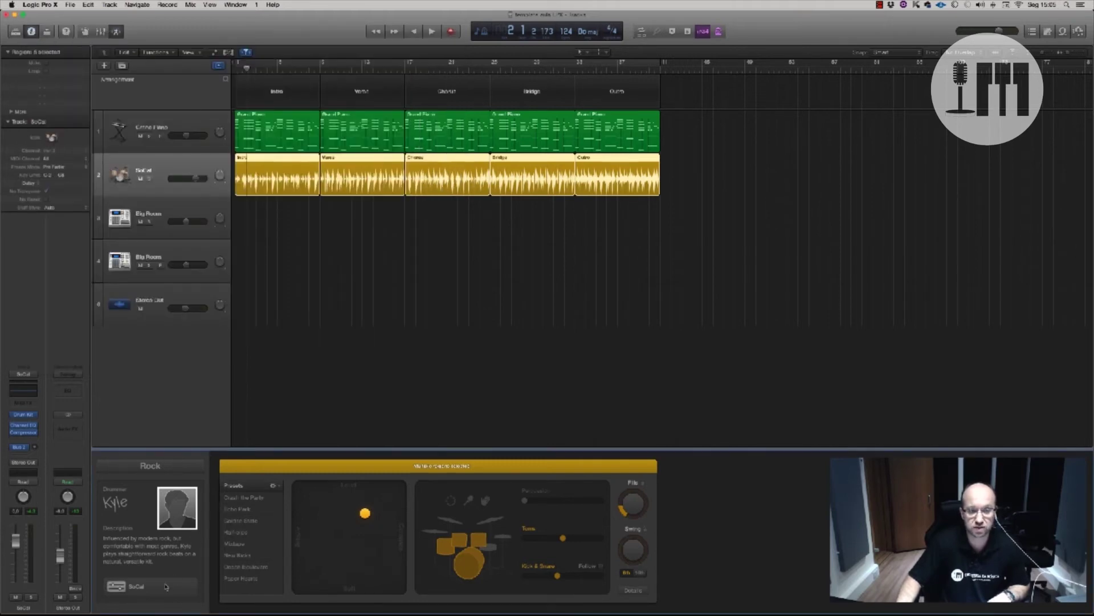
click(116, 586)
click(89, 49)
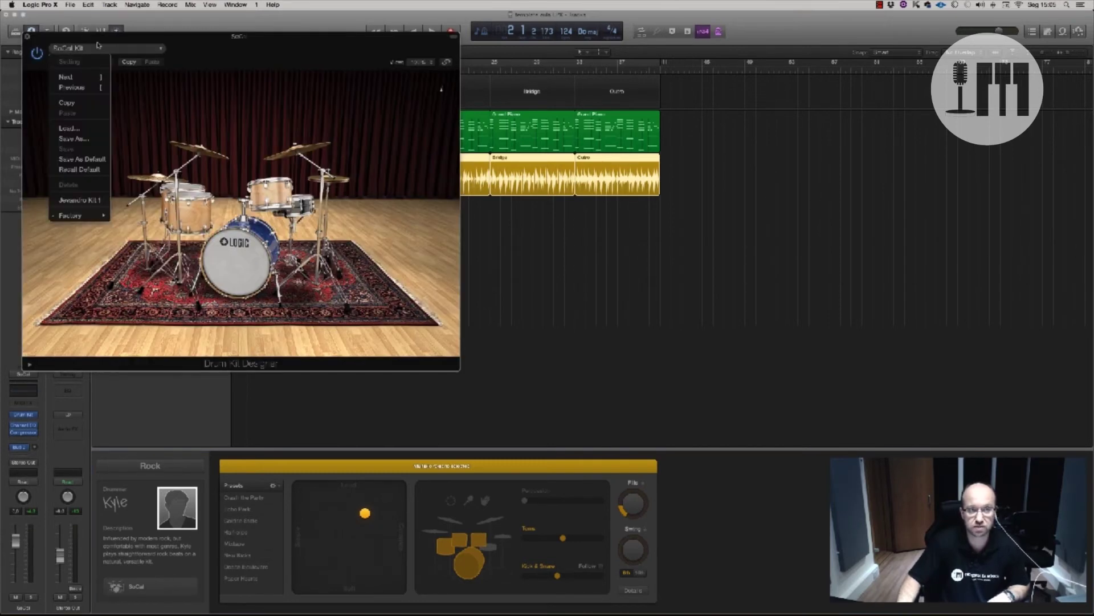
click(125, 36)
drag(333, 44, 920, 212)
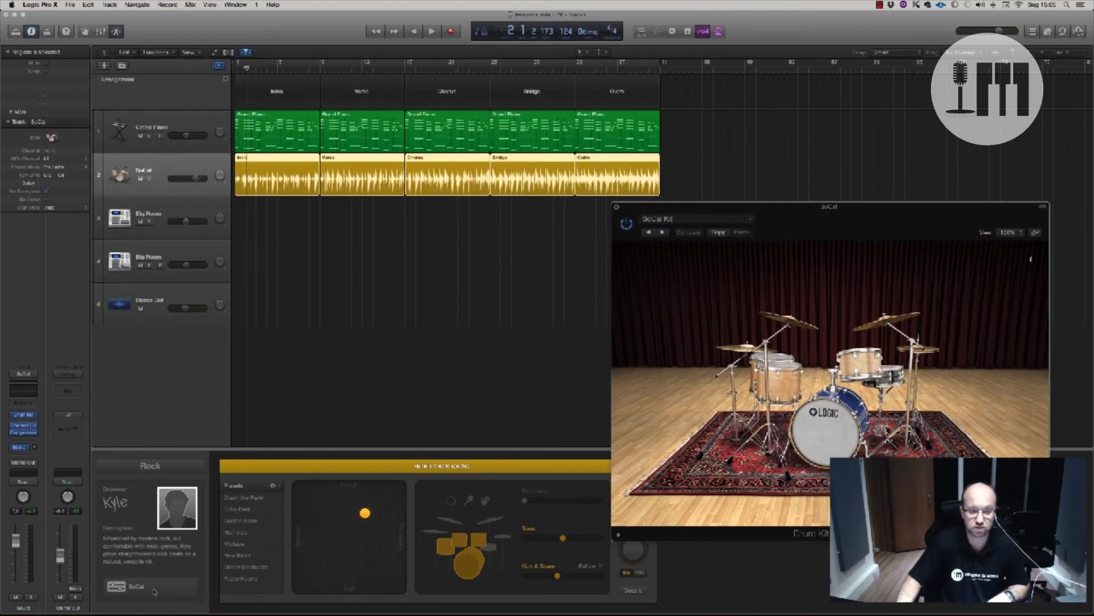
click(723, 222)
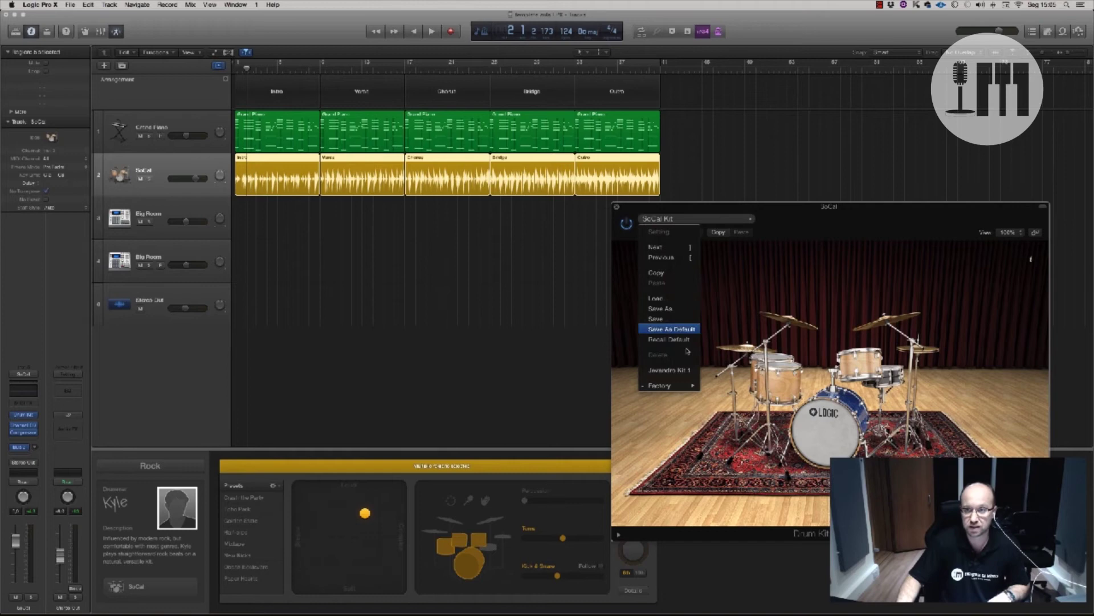
mouse_move(692, 387)
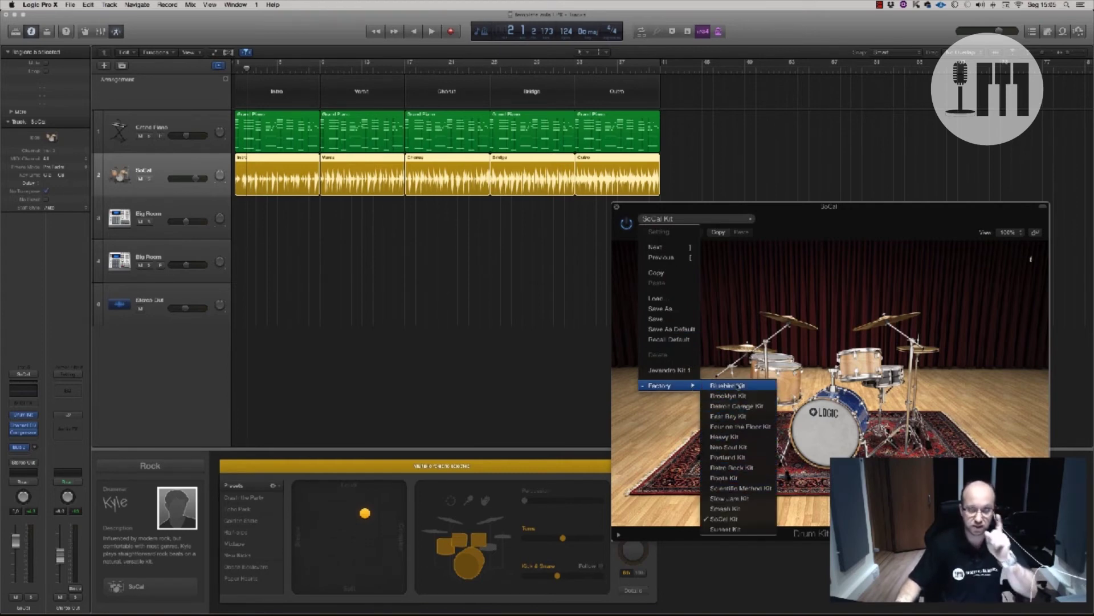
click(617, 208)
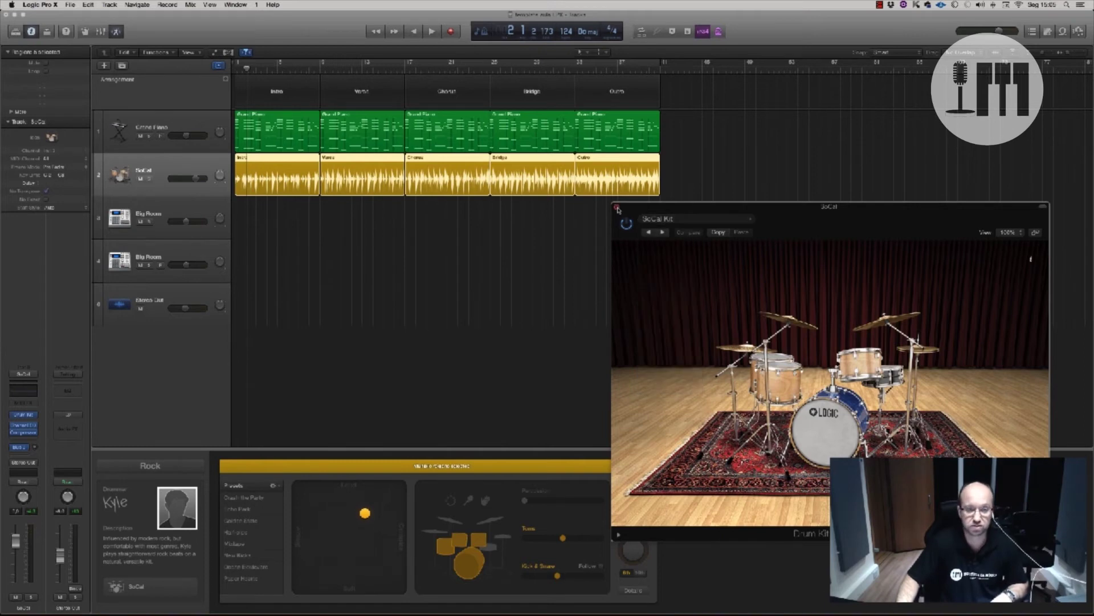
click(617, 208)
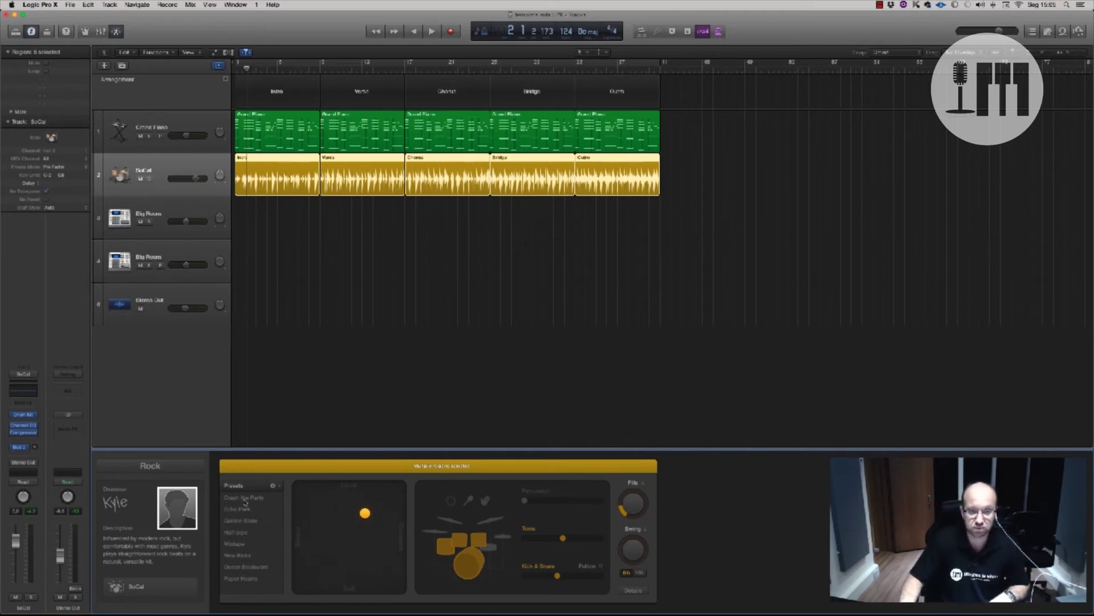
Deselect the drummer regions and compare the performance settings of the Chorus and Intro regions individually
mouse_move(162, 511)
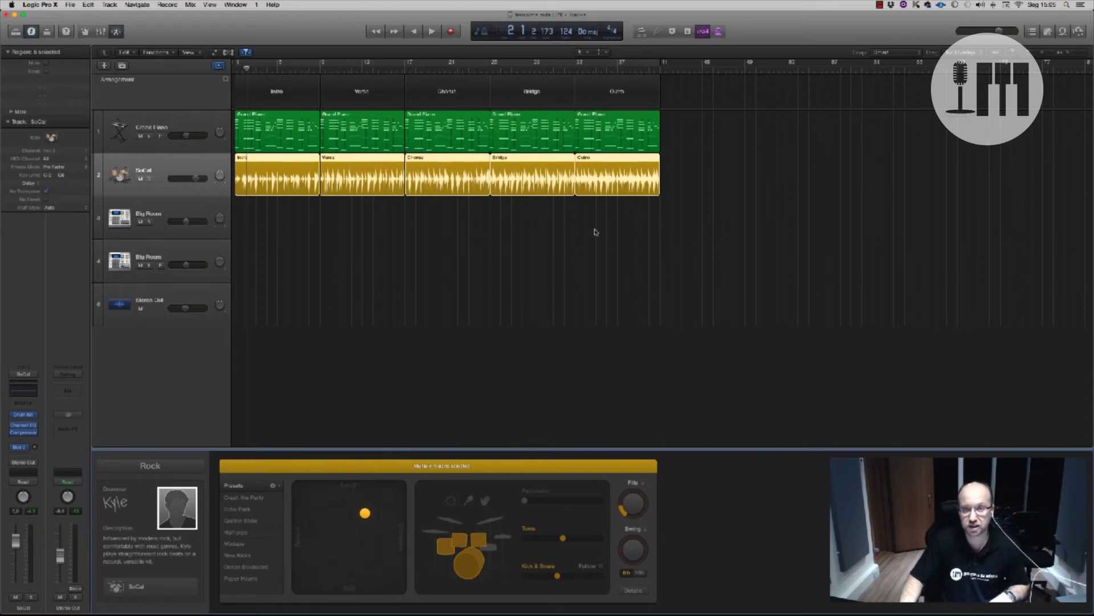
click(626, 228)
key(super+a)
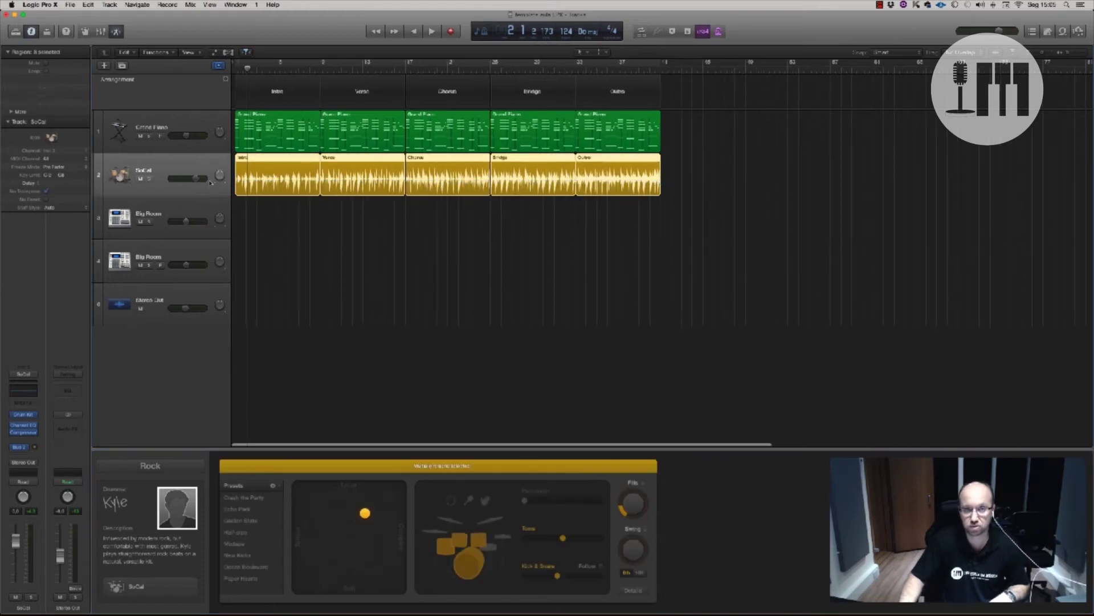
click(406, 238)
click(446, 193)
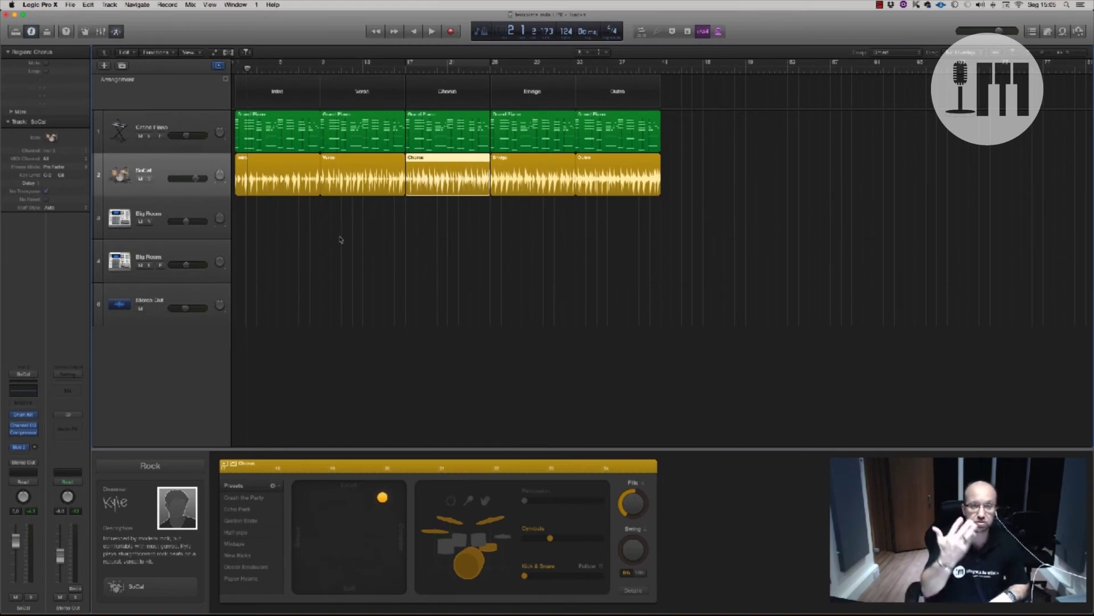
click(295, 187)
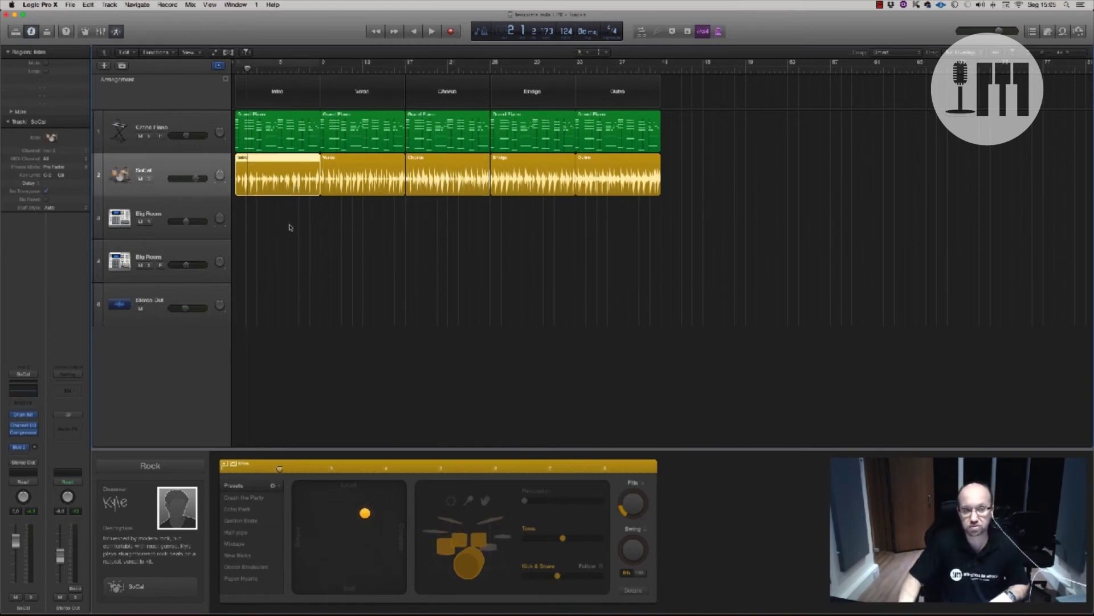
Audition the Intro with its XY pad set very soft, and settle on a loud, slightly simple setting
key(space)
key(space)
drag(366, 513, 350, 574)
key(space)
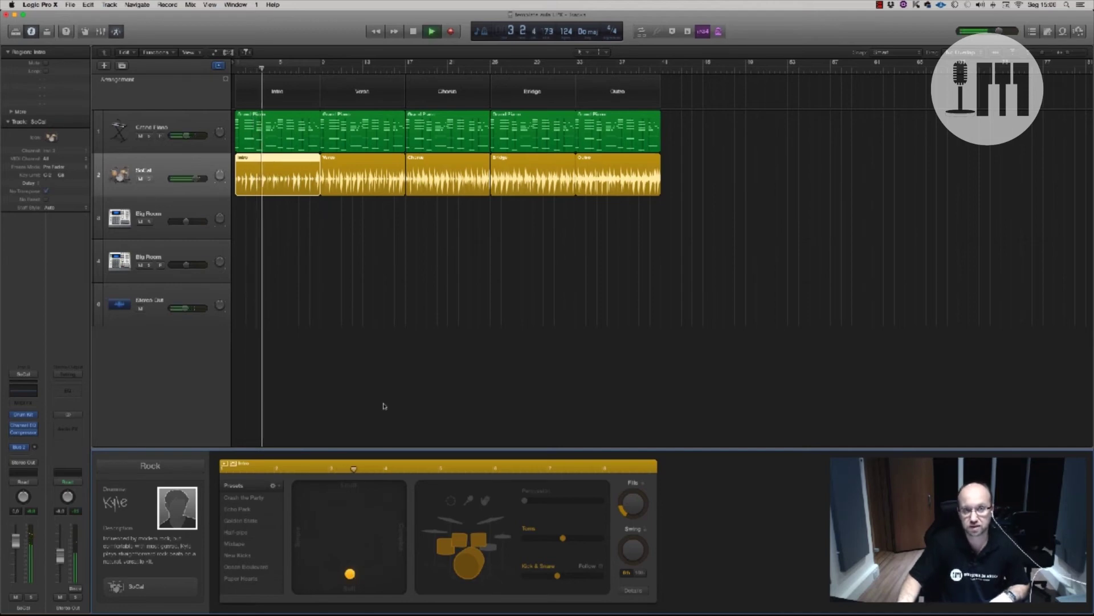
key(space)
drag(352, 576, 332, 502)
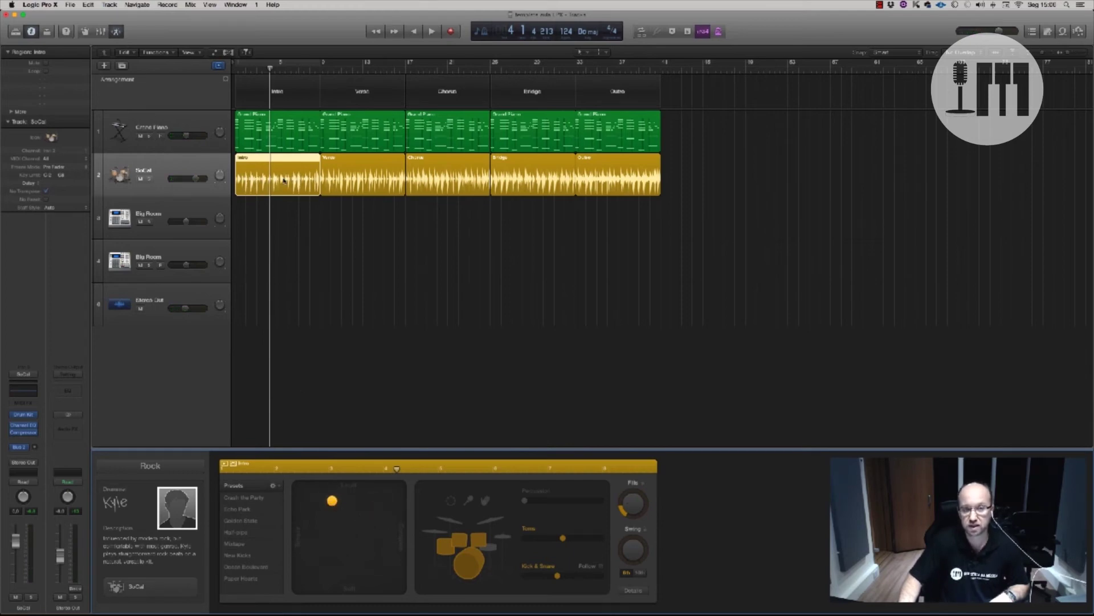
Step through the drummer regions from Intro to Outro, and make the Verse slightly louder and simpler on the XY pad
click(356, 179)
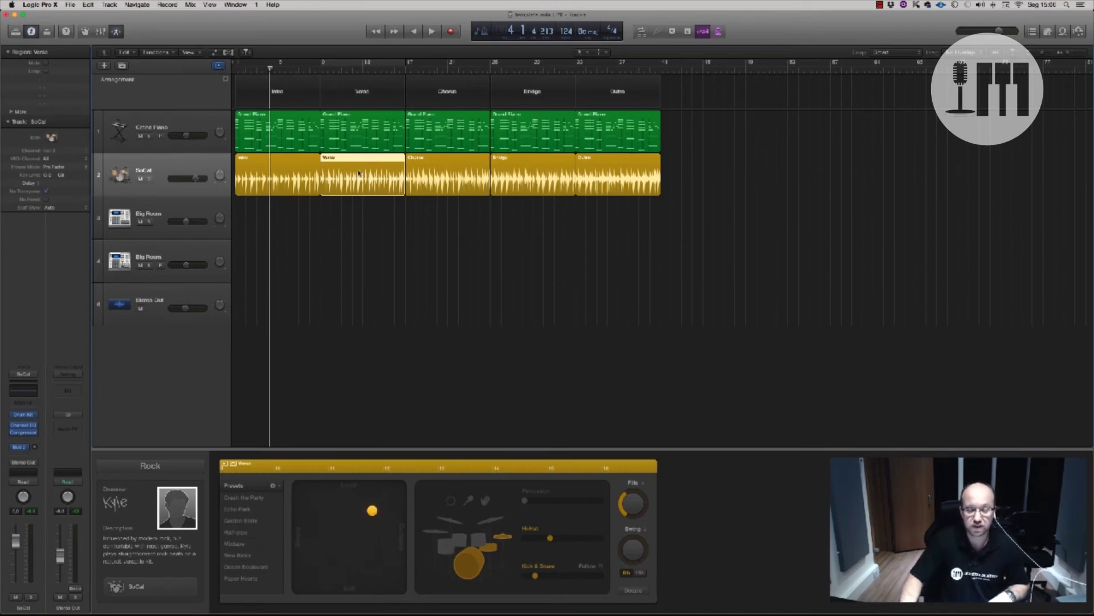
click(276, 173)
click(362, 174)
click(447, 173)
click(533, 173)
click(618, 168)
click(362, 174)
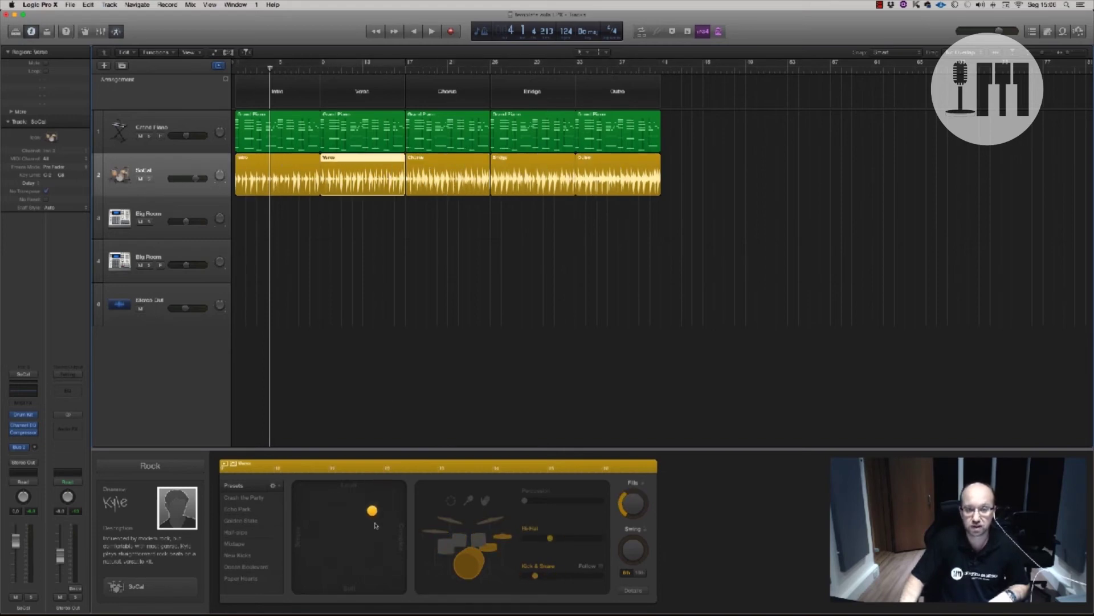
mouse_move(372, 511)
mouse_down()
mouse_move(376, 495)
mouse_move(315, 527)
mouse_move(381, 508)
mouse_move(353, 504)
mouse_up()
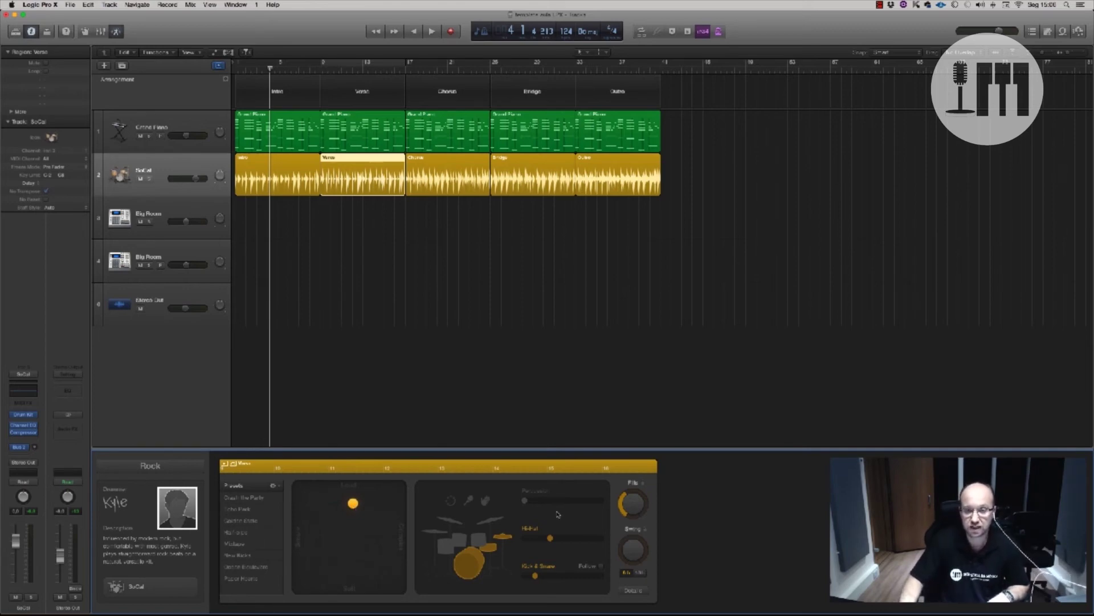
Switch the Intro region from toms to cymbals and raise the cymbals pattern to its most complex variation
key(Left)
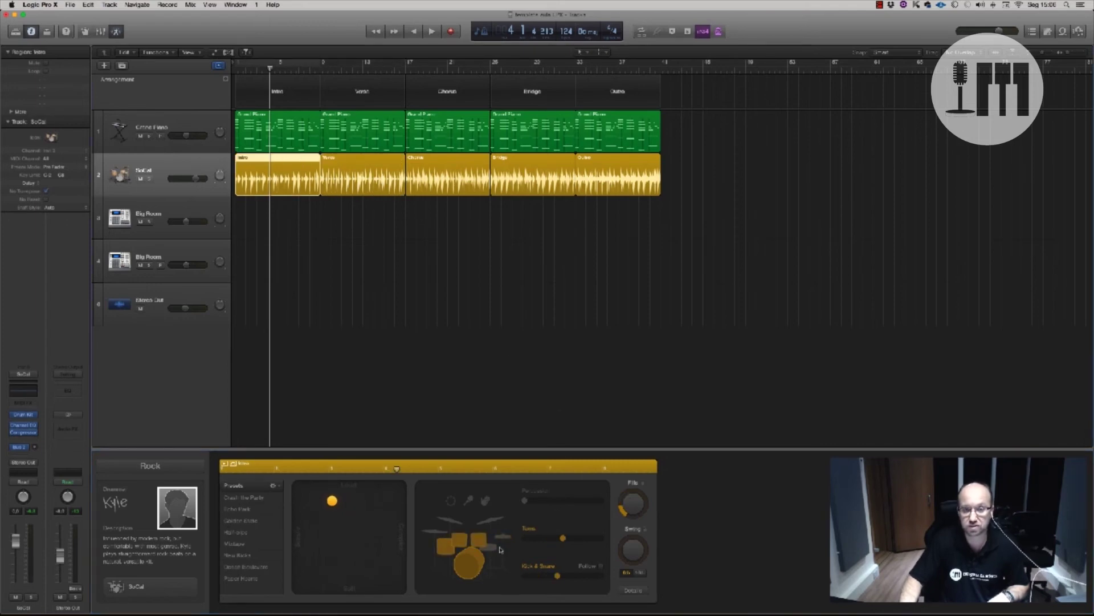
click(496, 520)
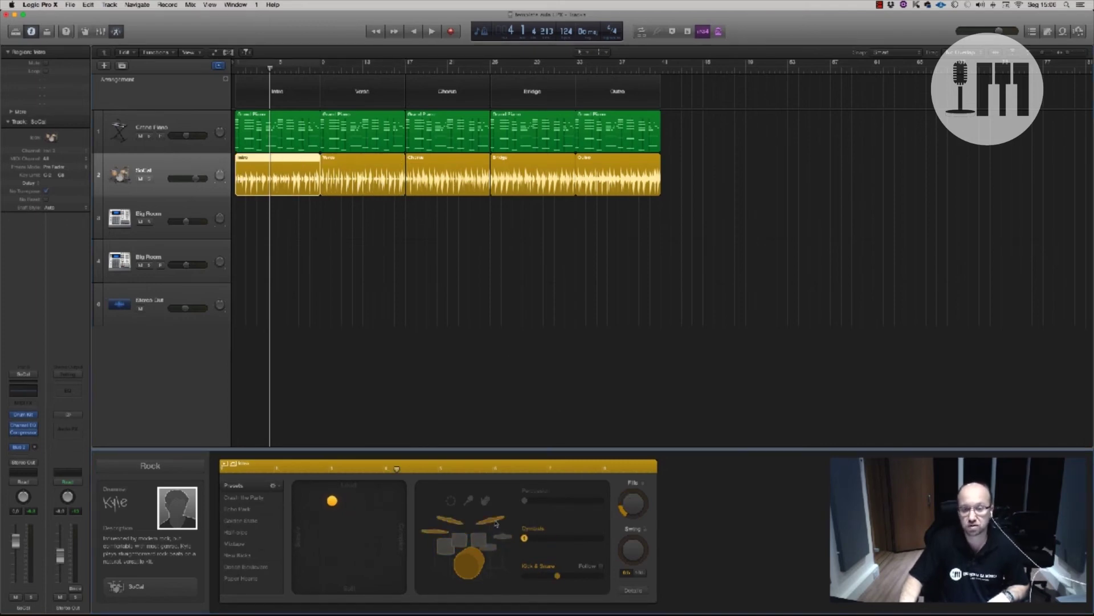
drag(542, 540, 603, 541)
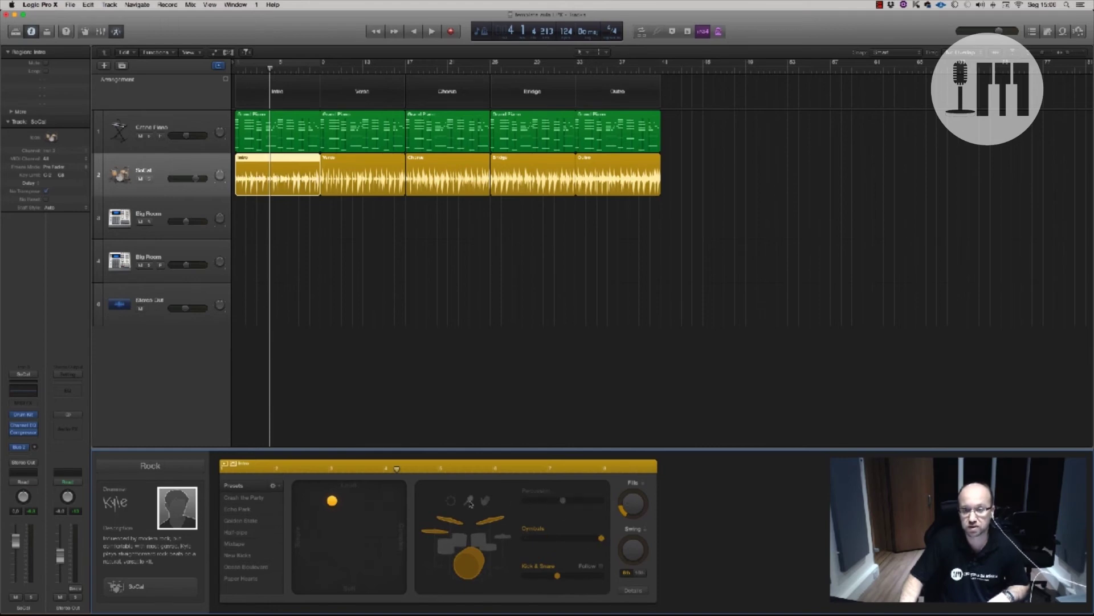
Turn off the Intro's cymbals, try tambourine and shaker, and settle on handclaps with the simplest percussion pattern
click(450, 500)
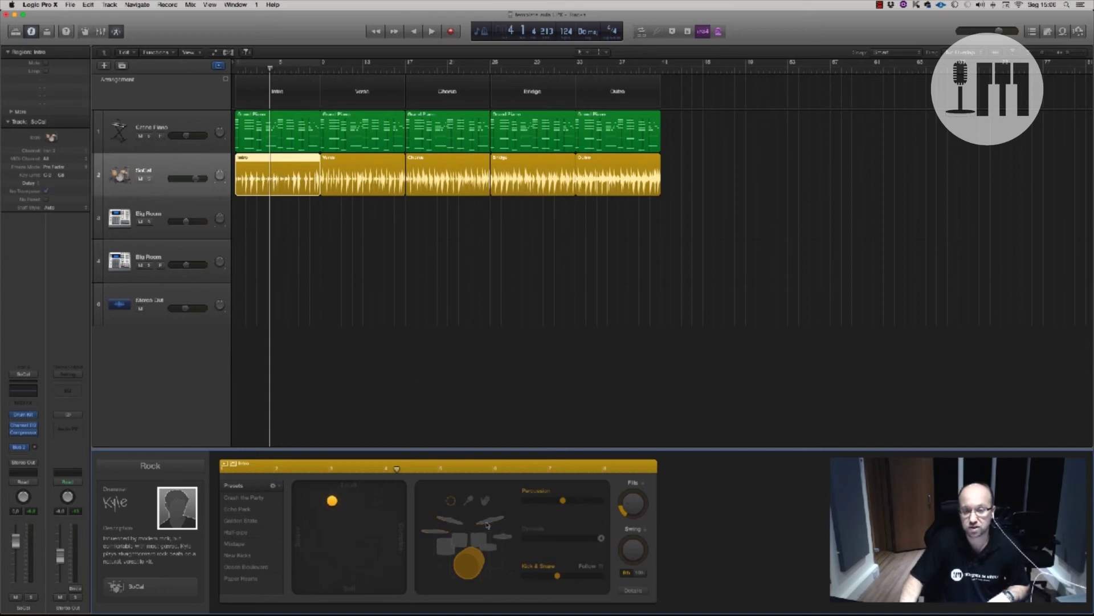
click(451, 501)
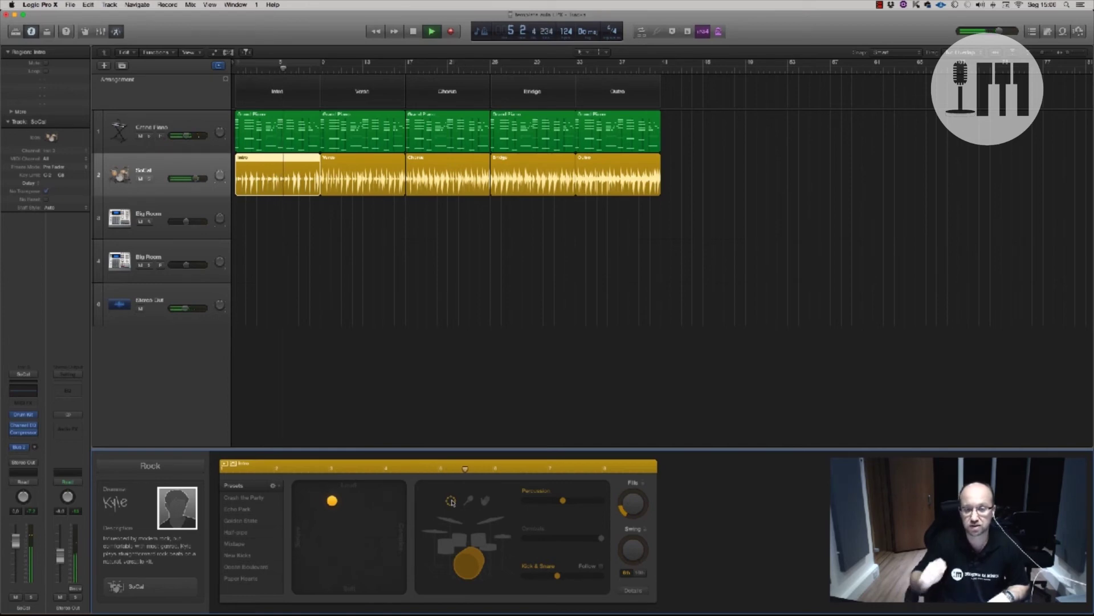
click(525, 501)
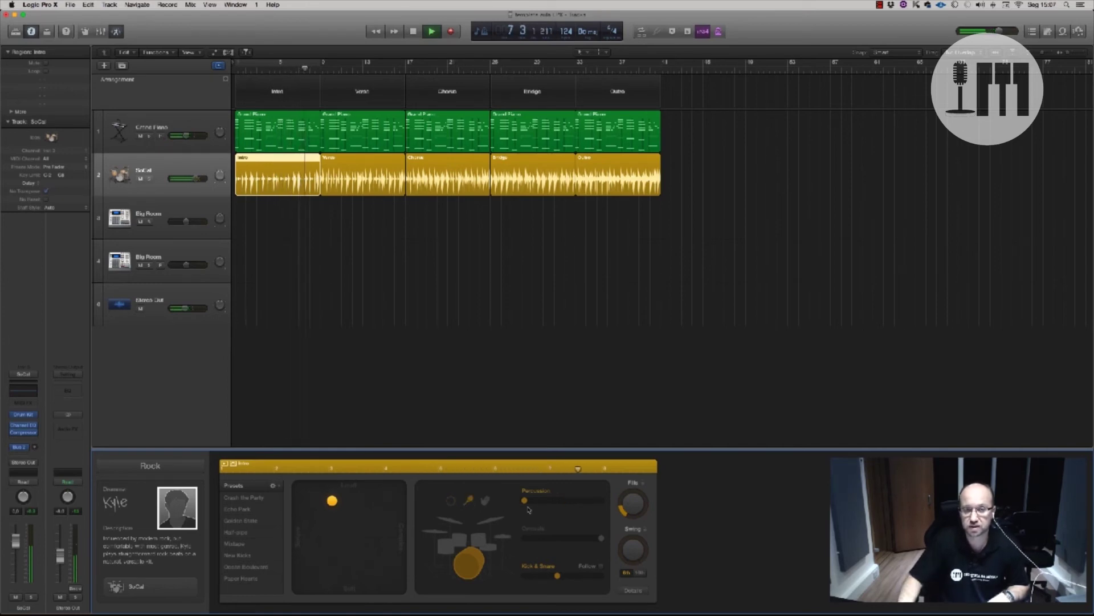
click(486, 501)
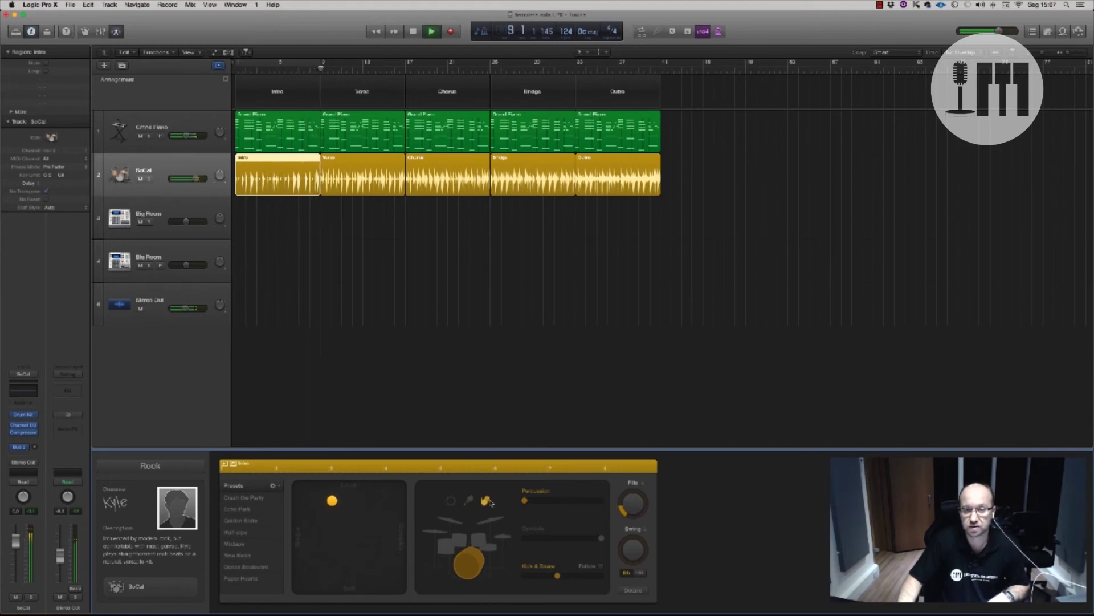
Play the Intro from the beginning to hear the handclaps, and stop playback
key(space)
key(Return)
key(space)
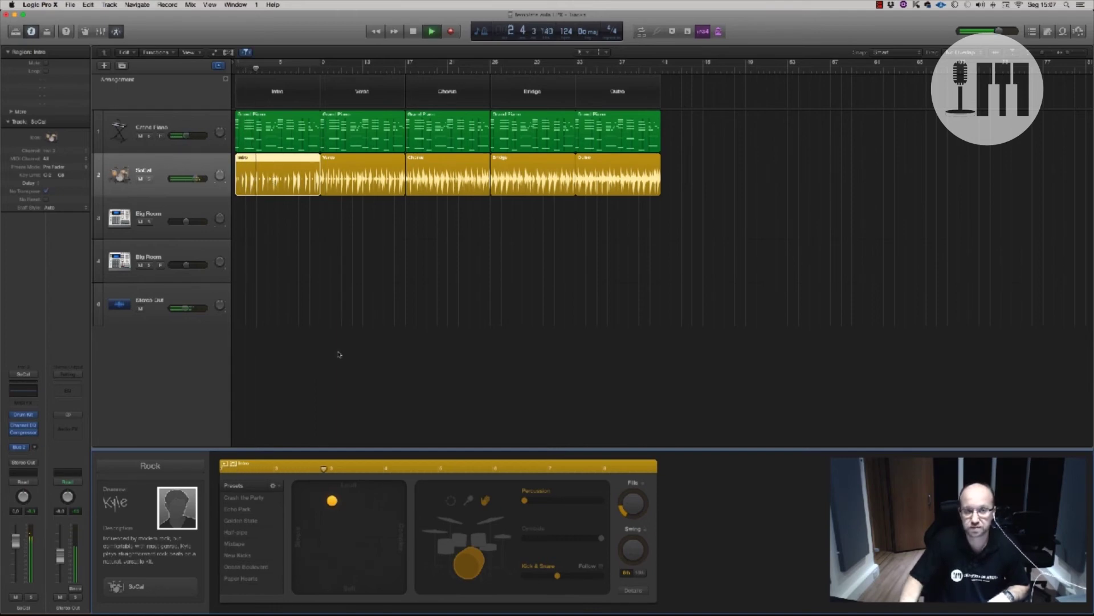
key(space)
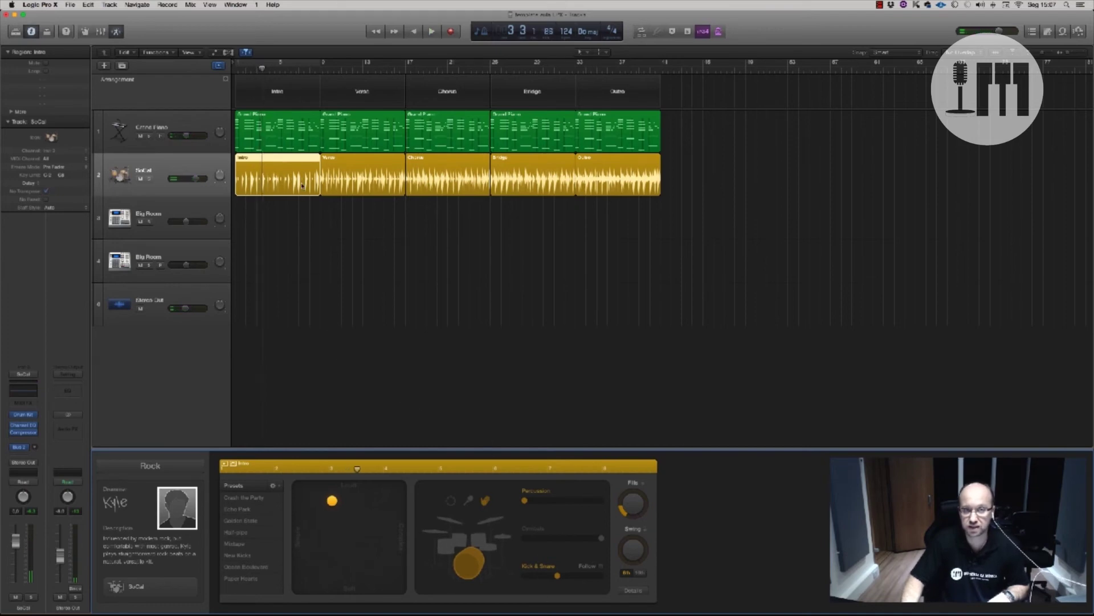
Enable the toms in the Intro, play it from the beginning while trying the hi-hat, and return to the toms
click(482, 543)
key(Return)
key(space)
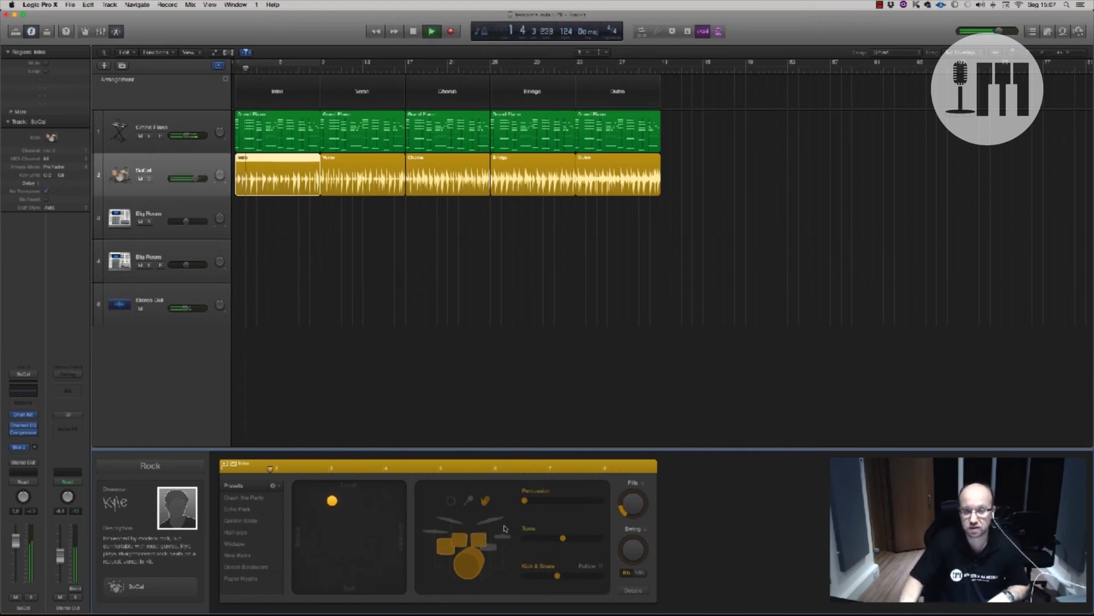
click(500, 546)
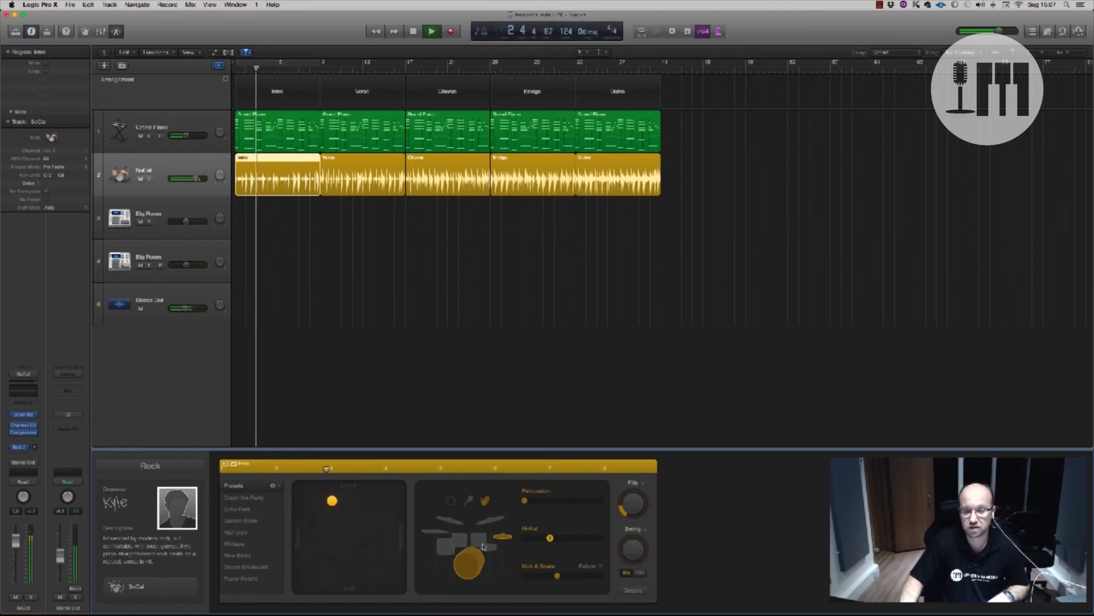
click(478, 541)
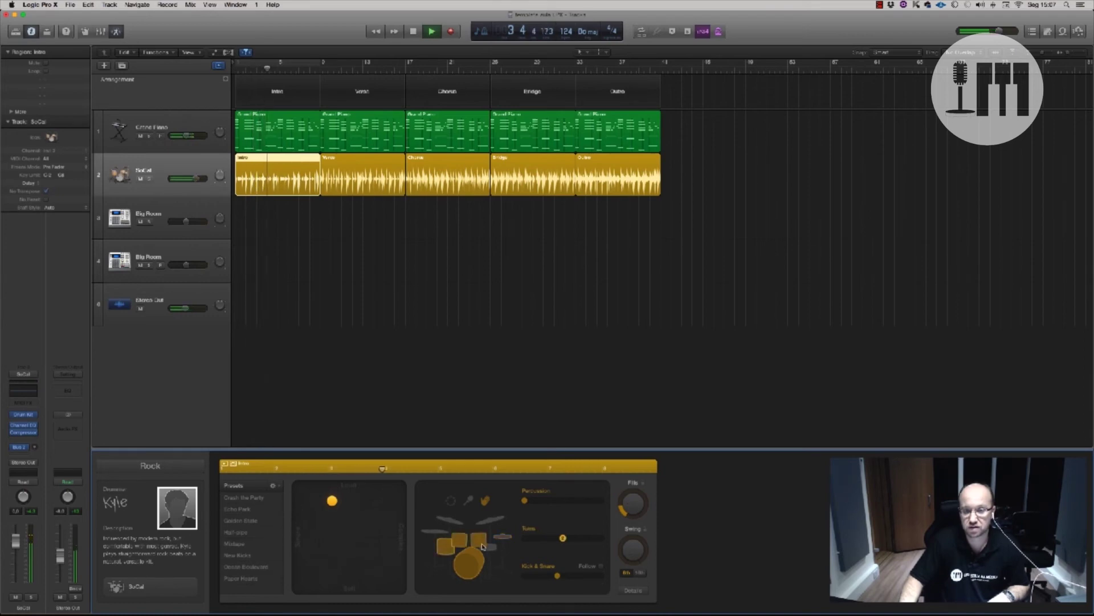
Try the simplest toms pattern in the Intro, then replace the toms with cymbals and turn off the handclaps
mouse_move(563, 539)
mouse_down()
mouse_move(582, 542)
mouse_move(564, 542)
mouse_up()
key(space)
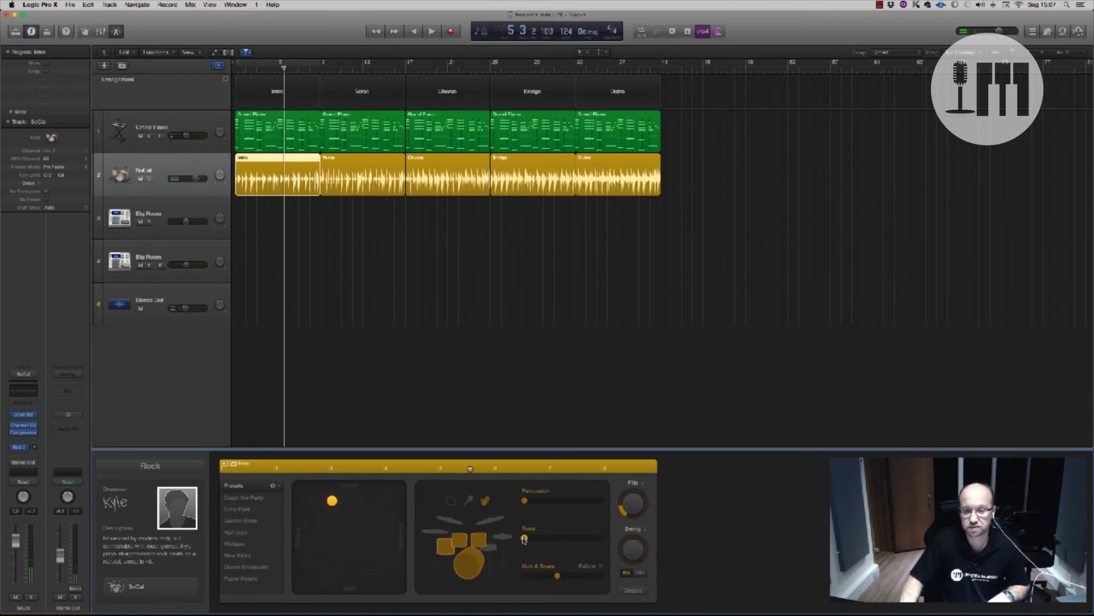
click(453, 522)
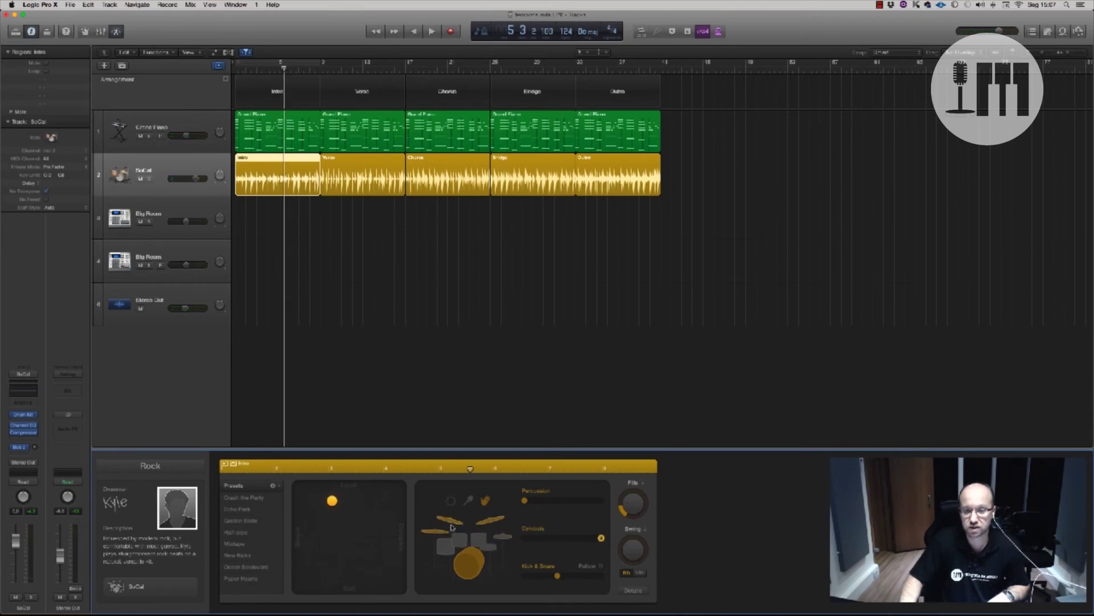
click(485, 501)
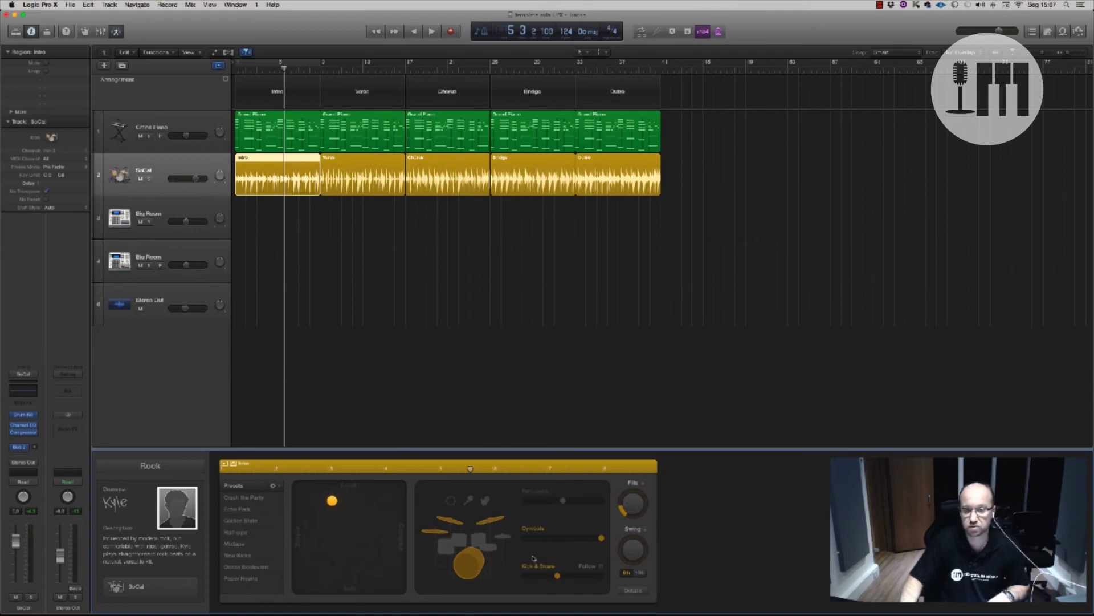
Try the Follow option for the Intro's kick and snare
click(601, 568)
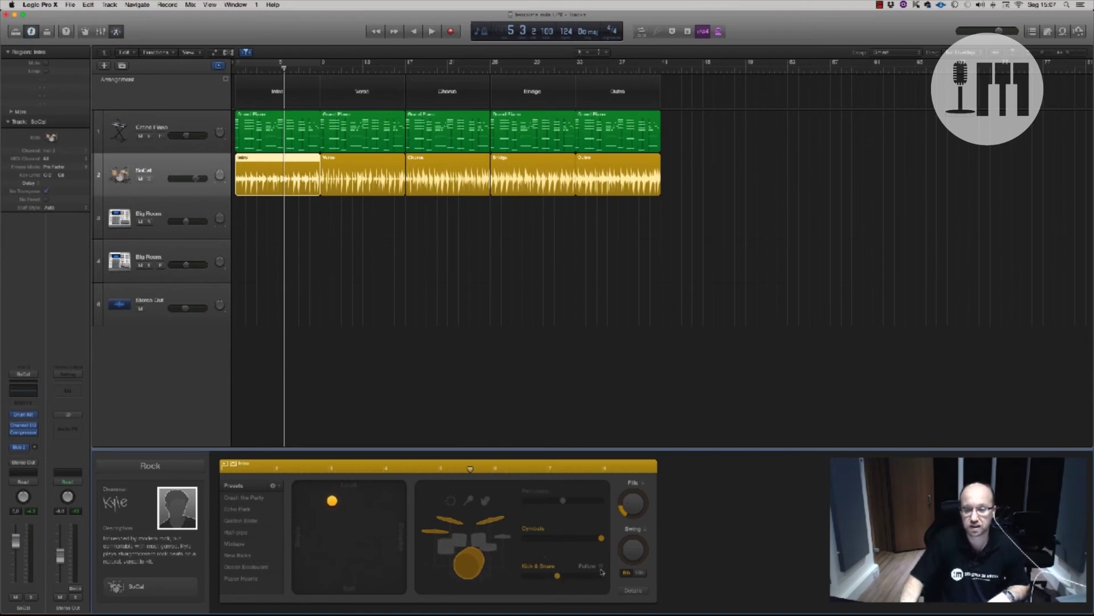
click(601, 568)
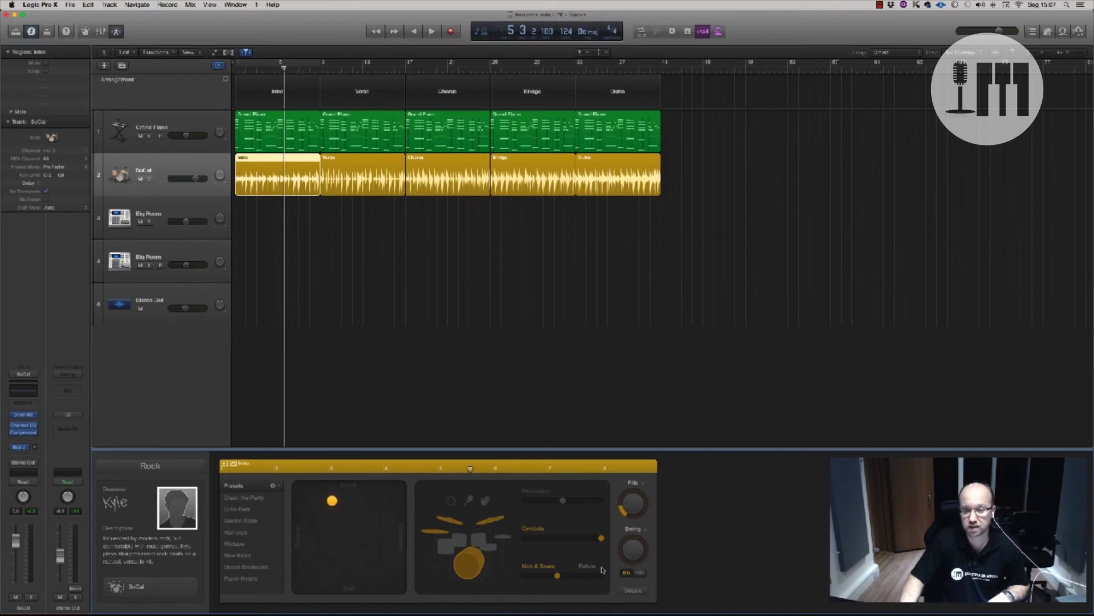
click(602, 567)
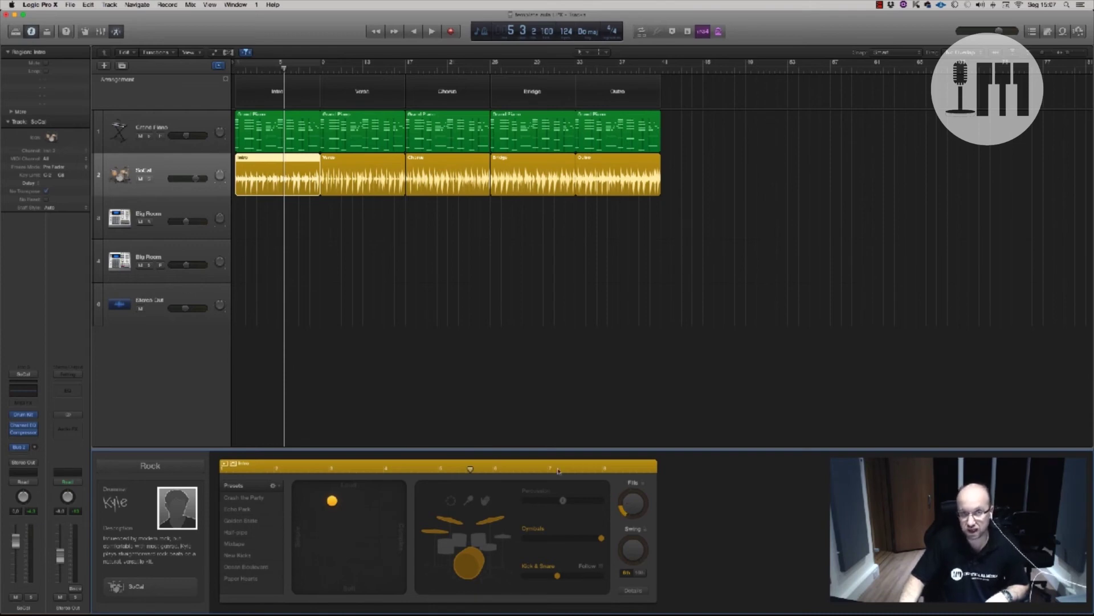
Play the end of the Intro from bar 8 into the Verse, and stop playback
double_click(309, 69)
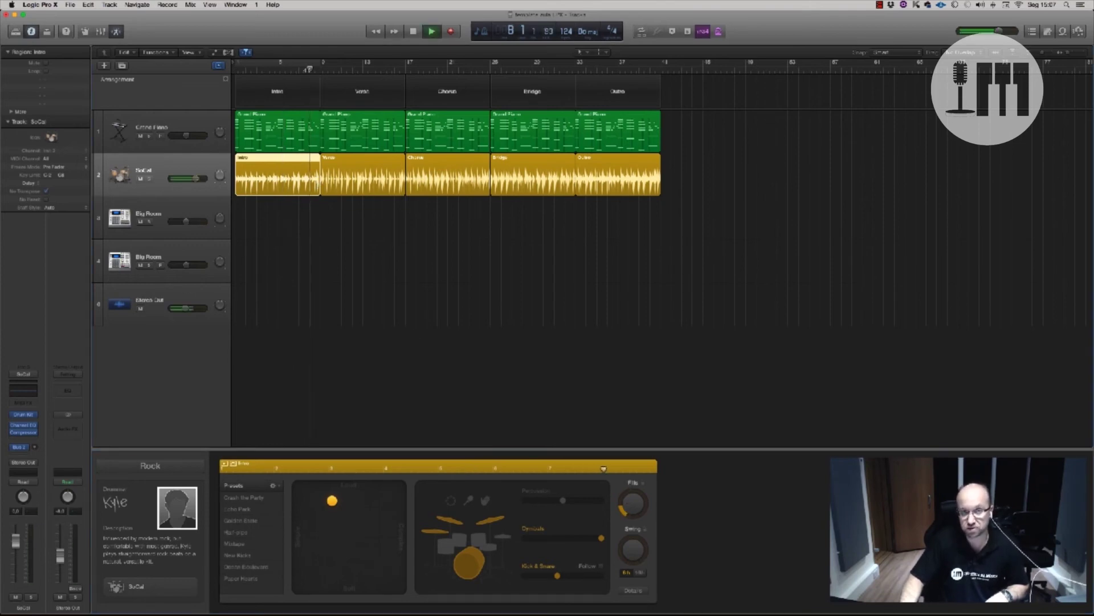
key(space)
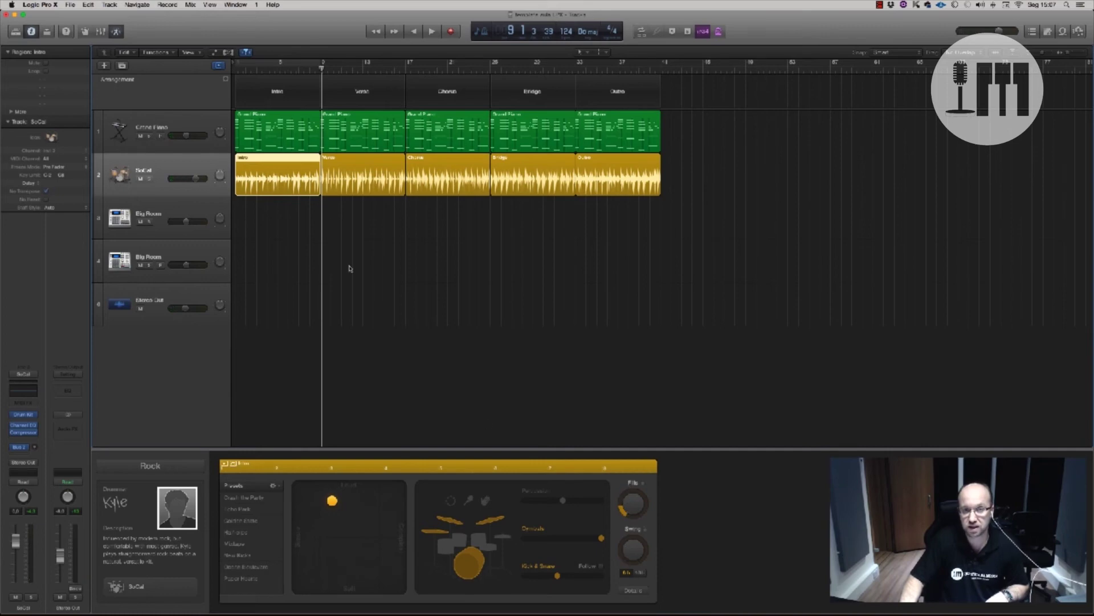
Select the Verse drummer region, start playback from it, and solo the SoCal drum track
click(367, 188)
key(space)
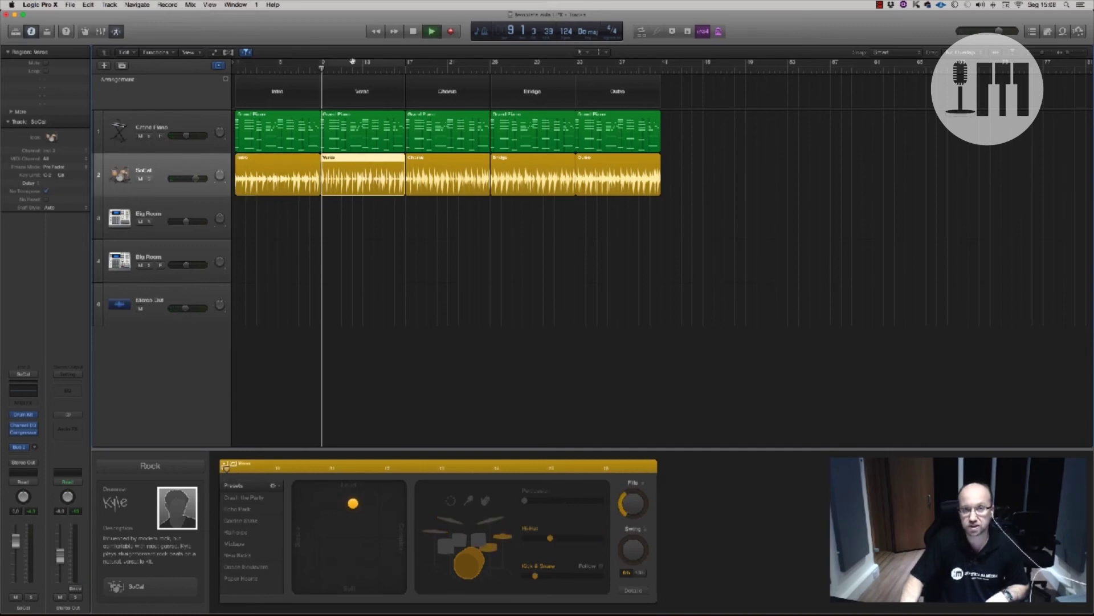
click(148, 179)
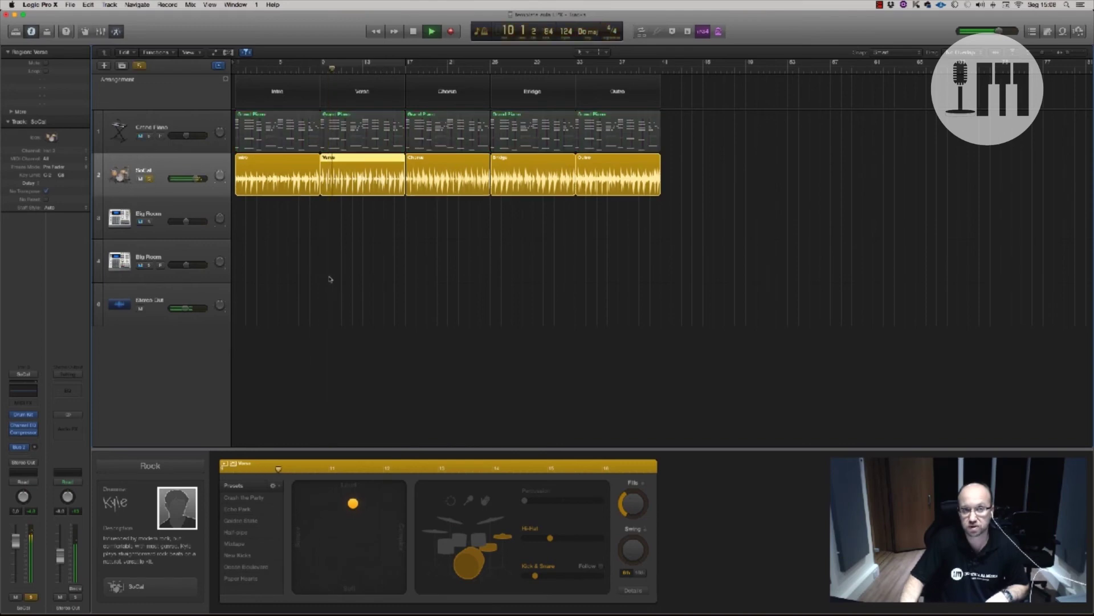
Switch the Verse's swing to sixteenth notes at about 60% while listening, and stop playback
drag(629, 556, 627, 508)
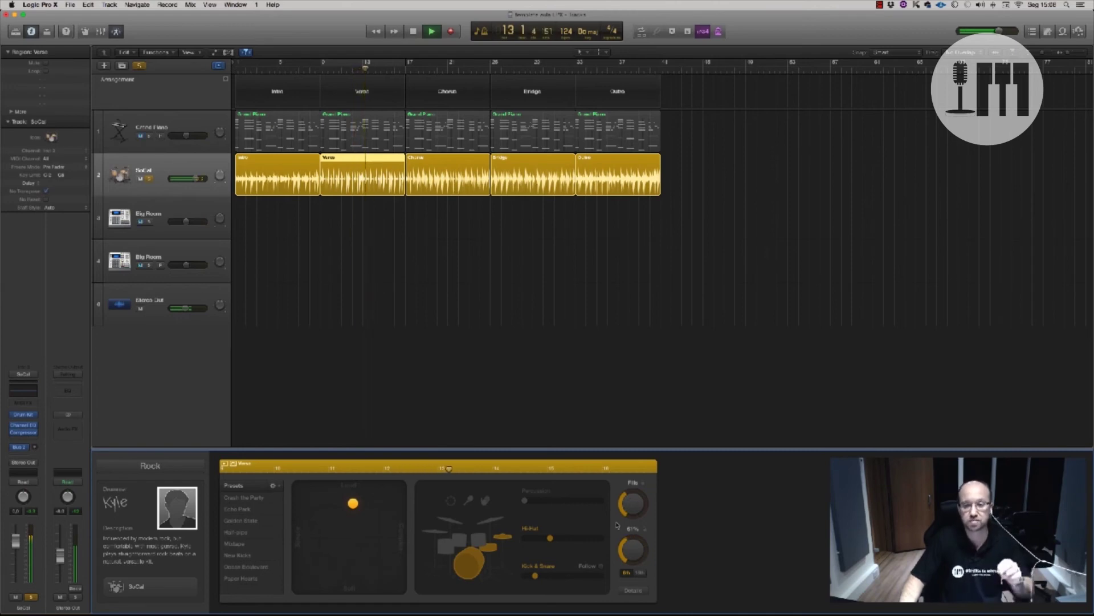
click(640, 572)
drag(631, 560, 625, 529)
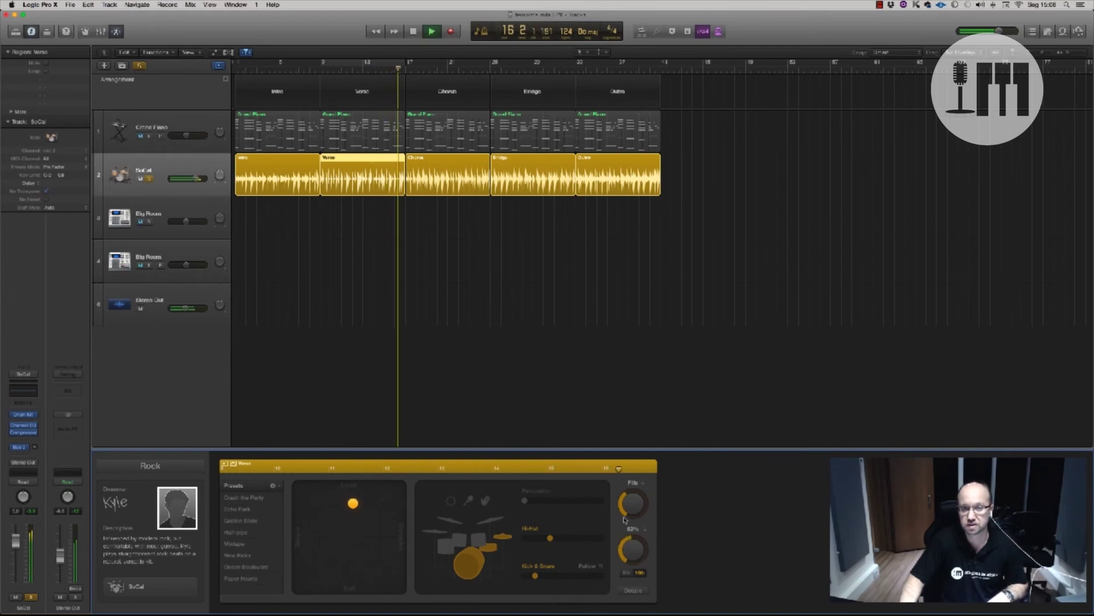
key(space)
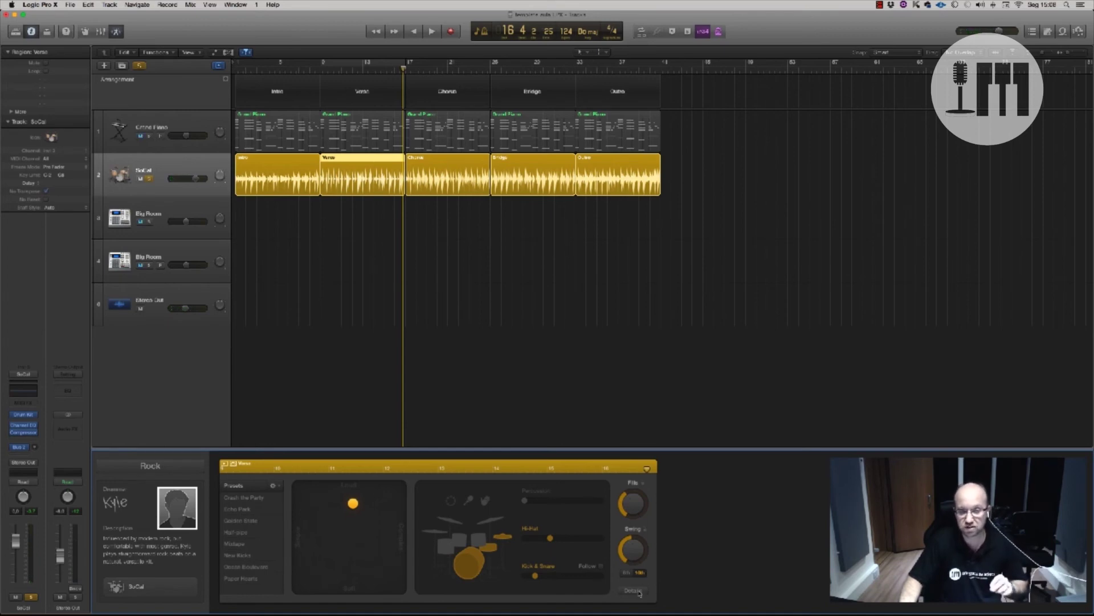
Examine the Verse's detail settings for feel, ghost notes and hi-hat, and return to the drum kit view
click(633, 590)
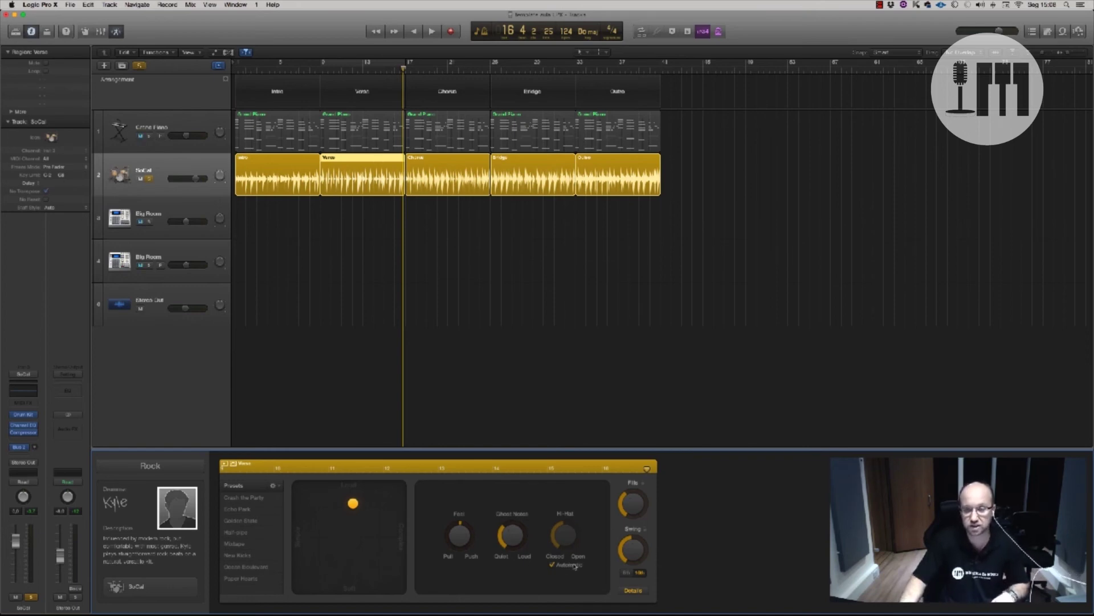
click(636, 591)
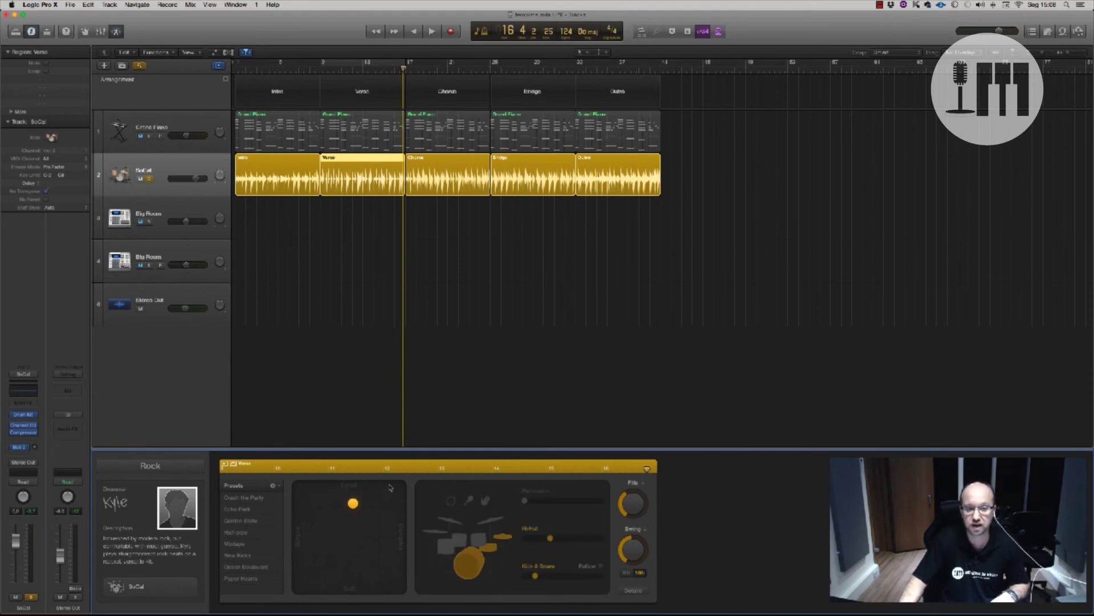
Select all five drummer regions from Intro to Outro and convert them to MIDI regions
click(359, 189)
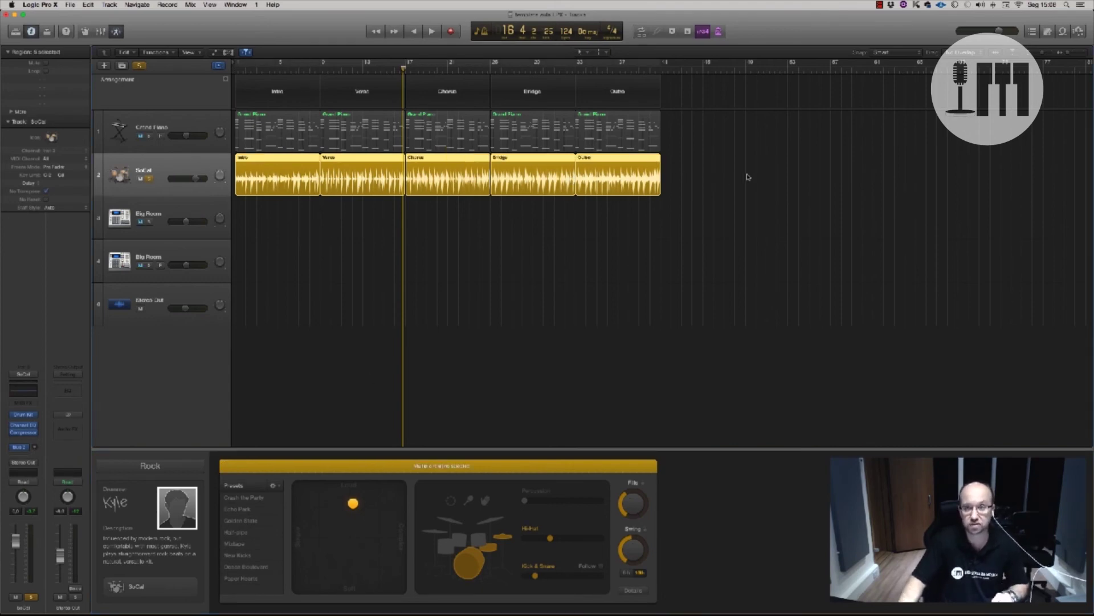
right_click(279, 171)
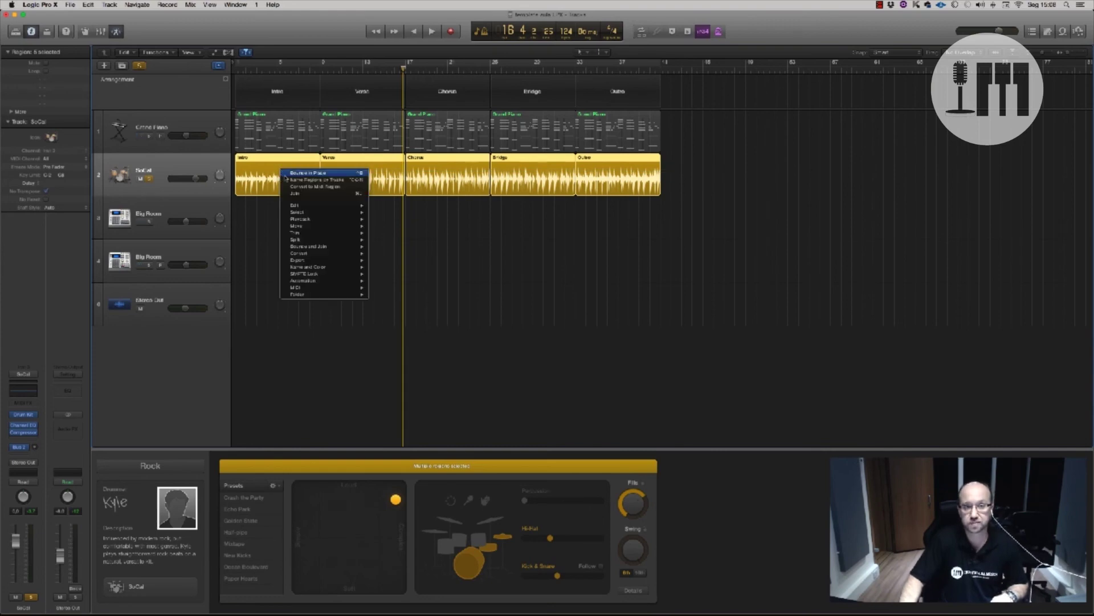
click(297, 186)
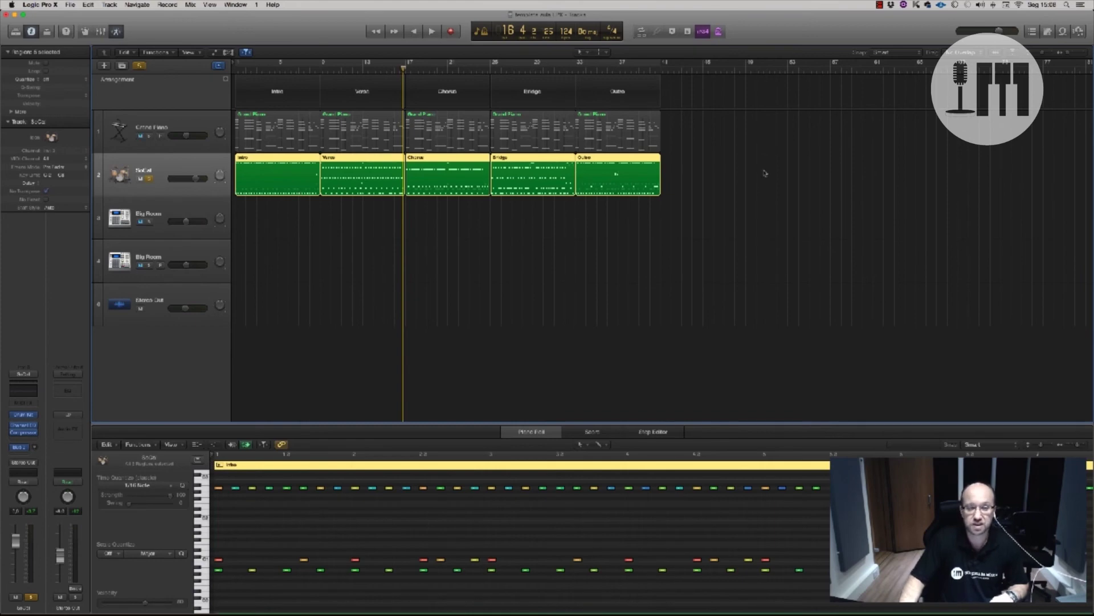
Listen briefly to the converted MIDI drum regions around the start of the Chorus, and stop playback
key(space)
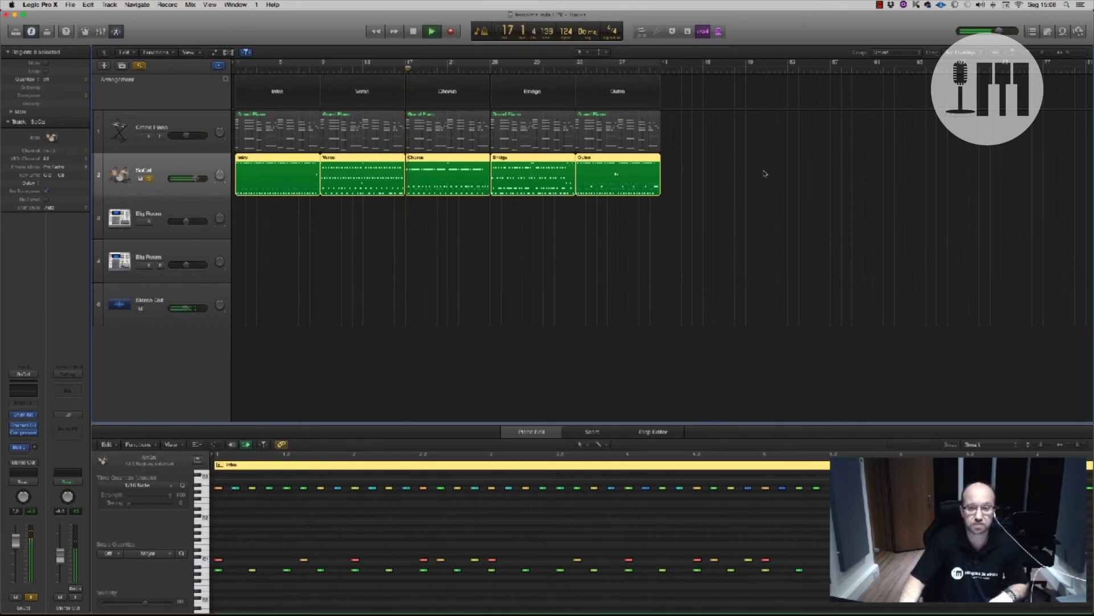
key(space)
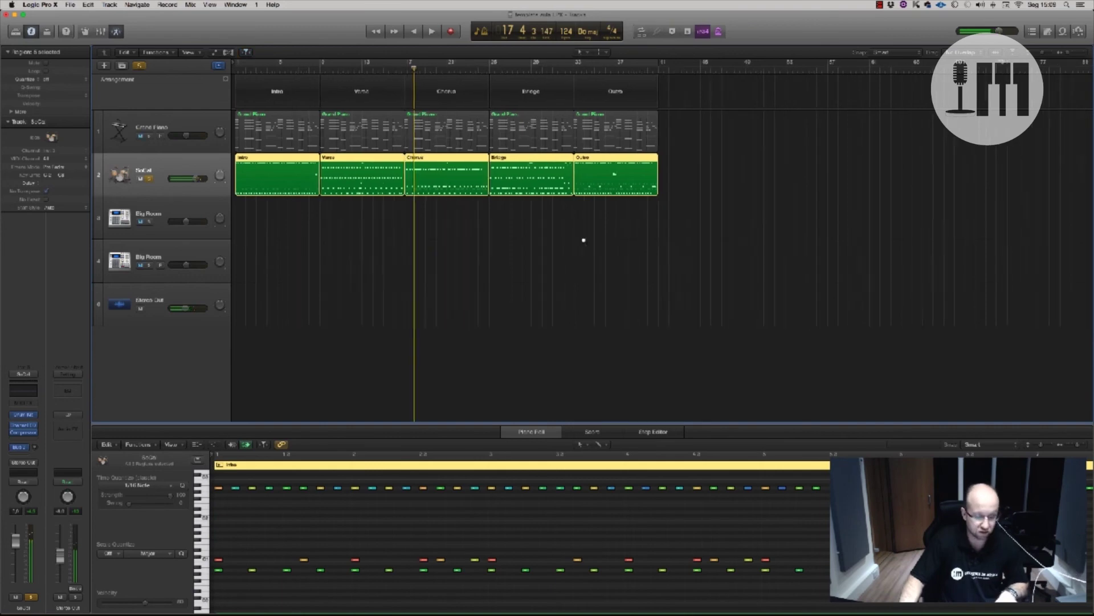
scroll(588, 245, down, 3)
scroll(583, 240, up, 2)
scroll(584, 240, down, 1)
key(space)
key(space)
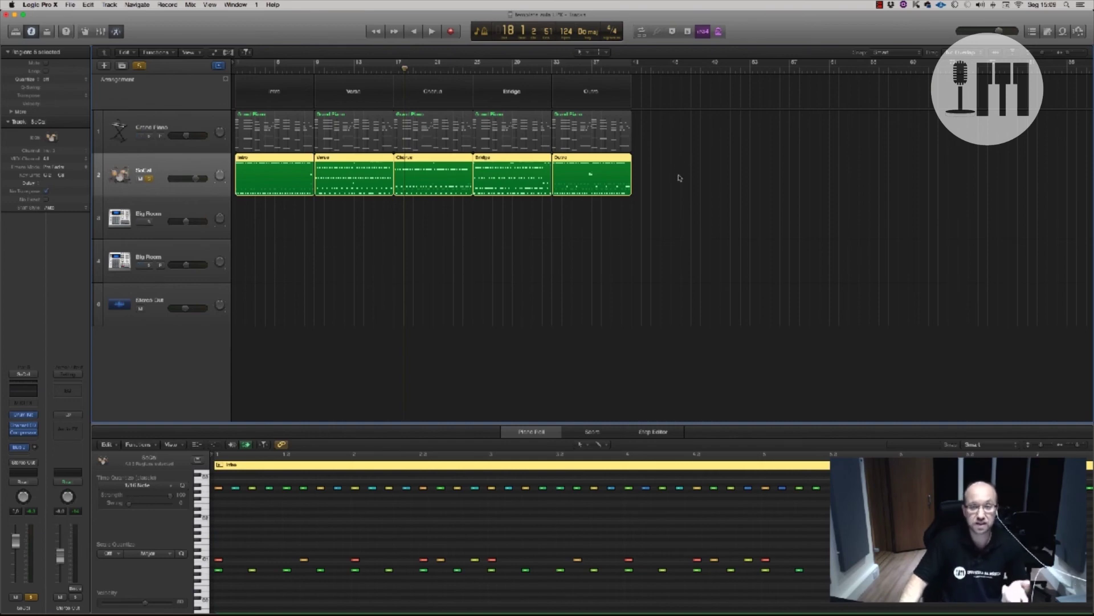
Convert all five MIDI drum regions back to Drummer regions
drag(679, 180, 292, 172)
right_click(293, 172)
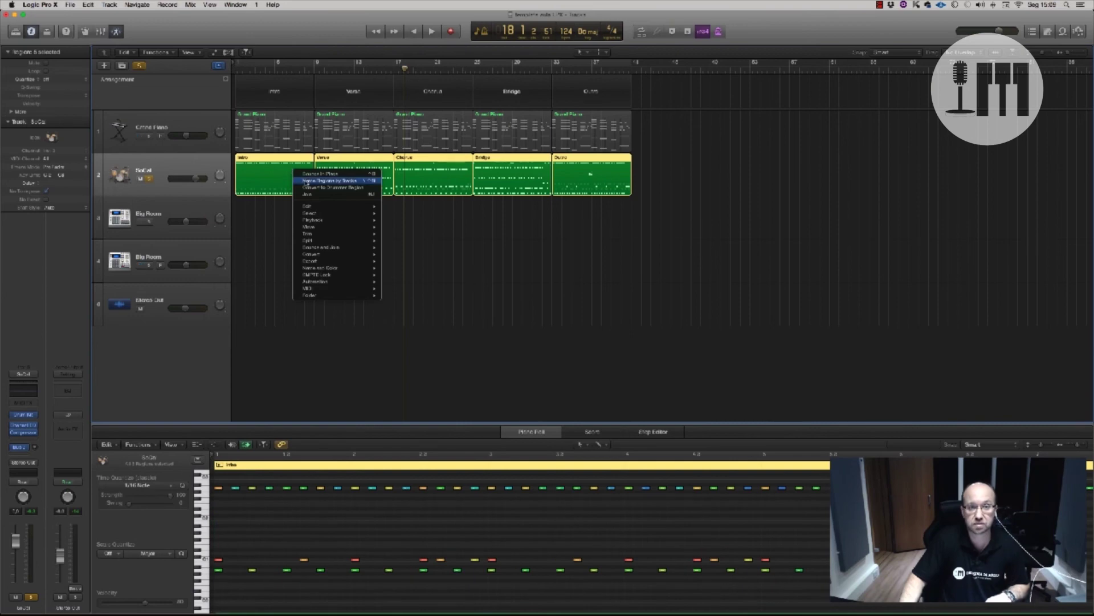
click(311, 187)
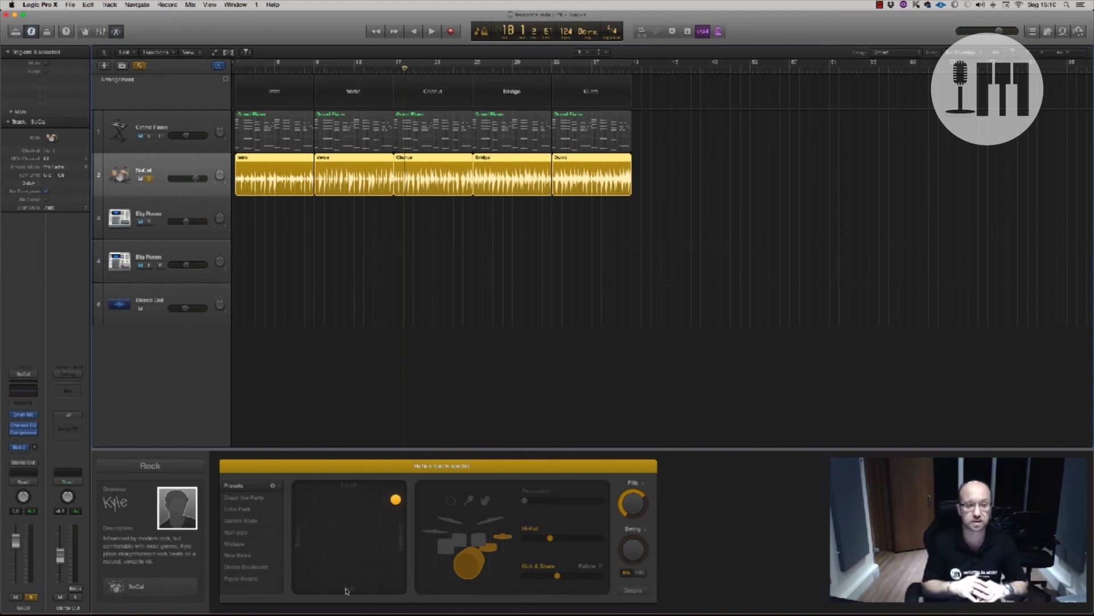
Review the available drummer genres and keep Rock
click(151, 466)
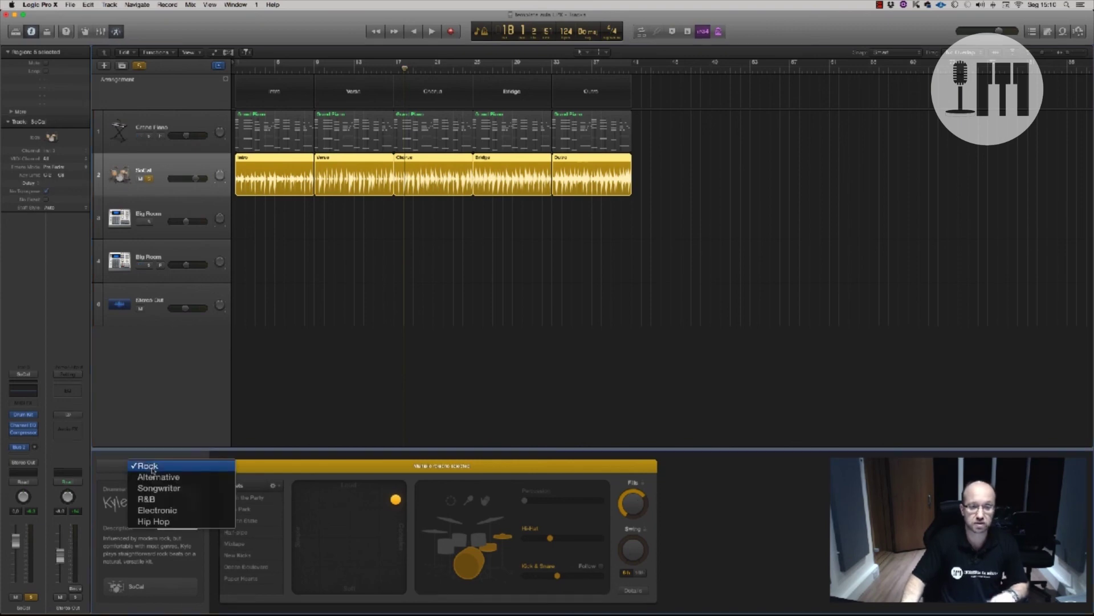
click(289, 375)
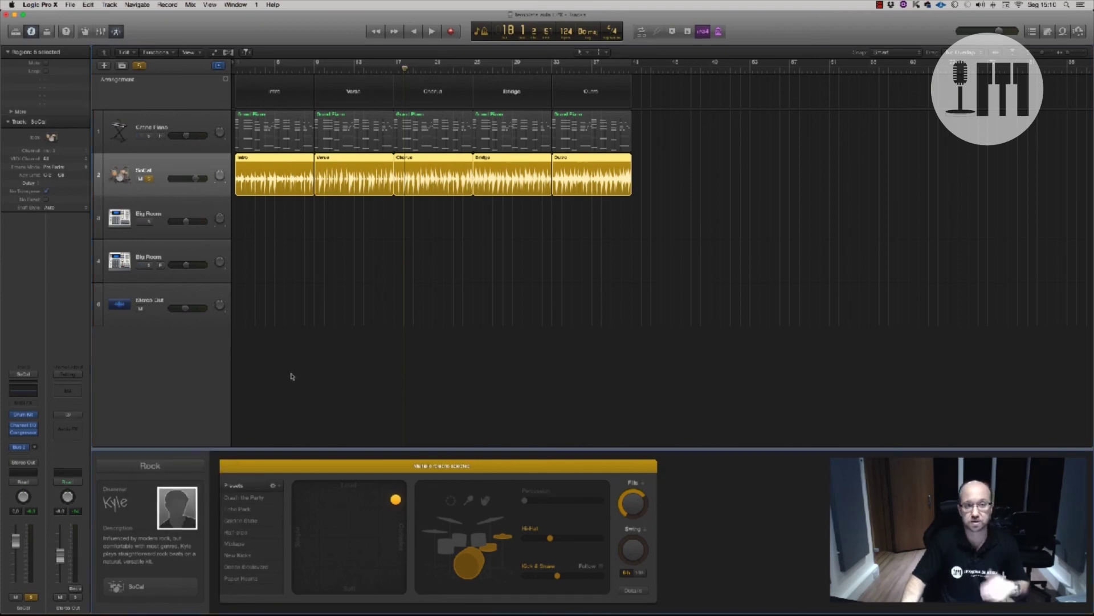